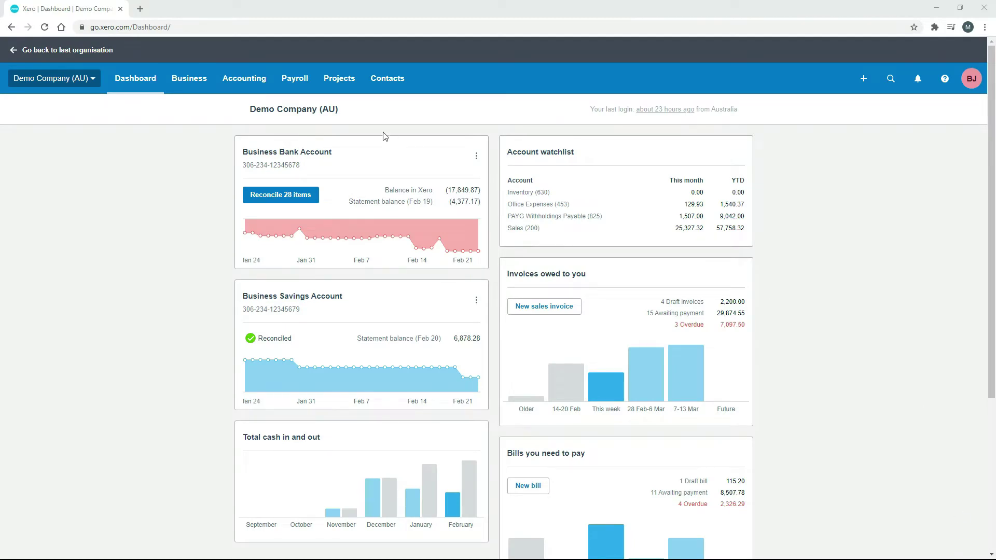
Create a draft project named New Website for contact 132 Collins with deadline 1 Mar 2021, and view its quotes and invoices.
left_click(338, 78)
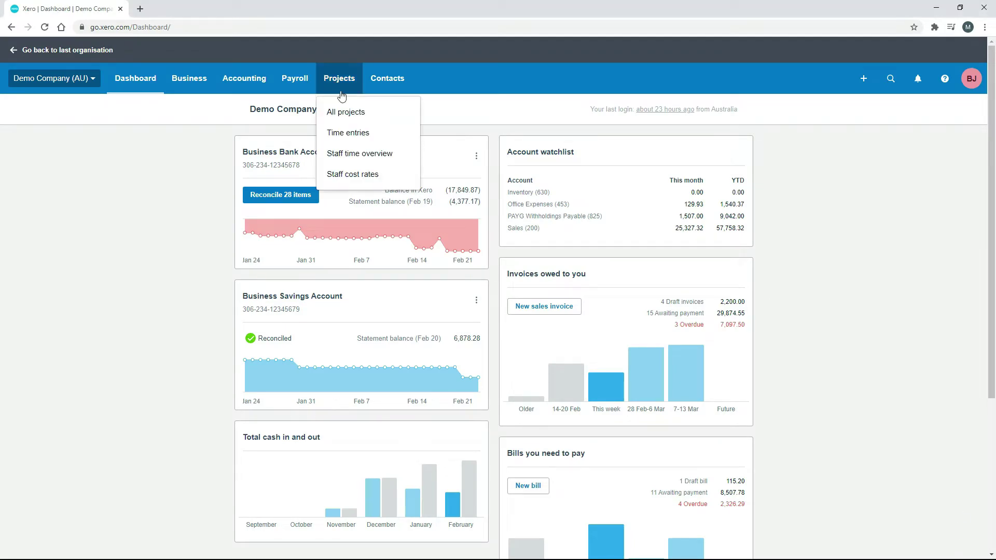
left_click(356, 115)
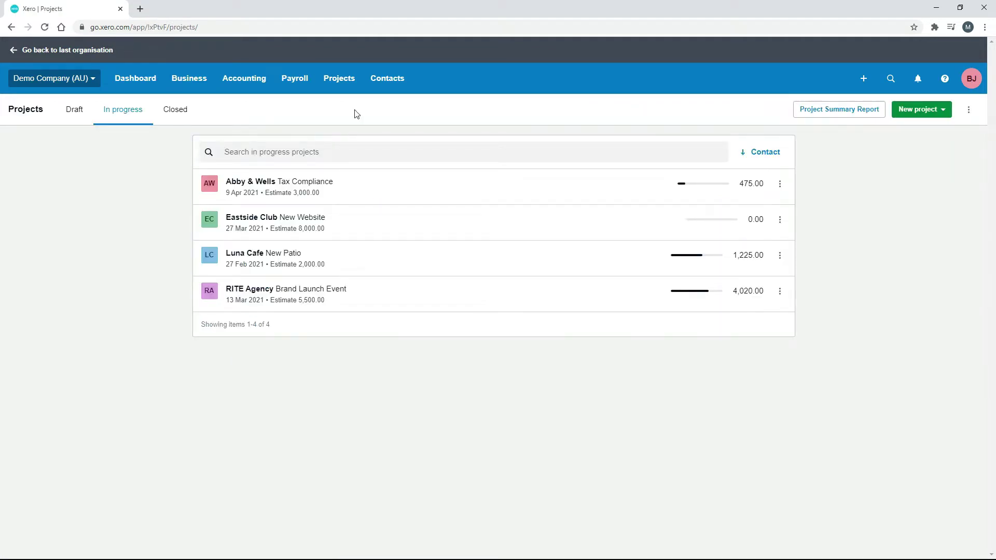
left_click(933, 114)
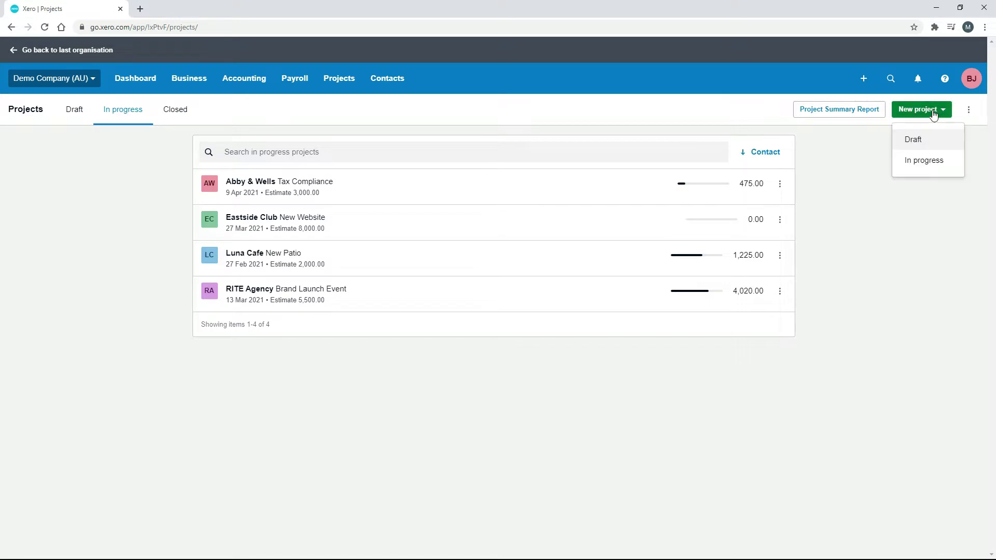
left_click(929, 148)
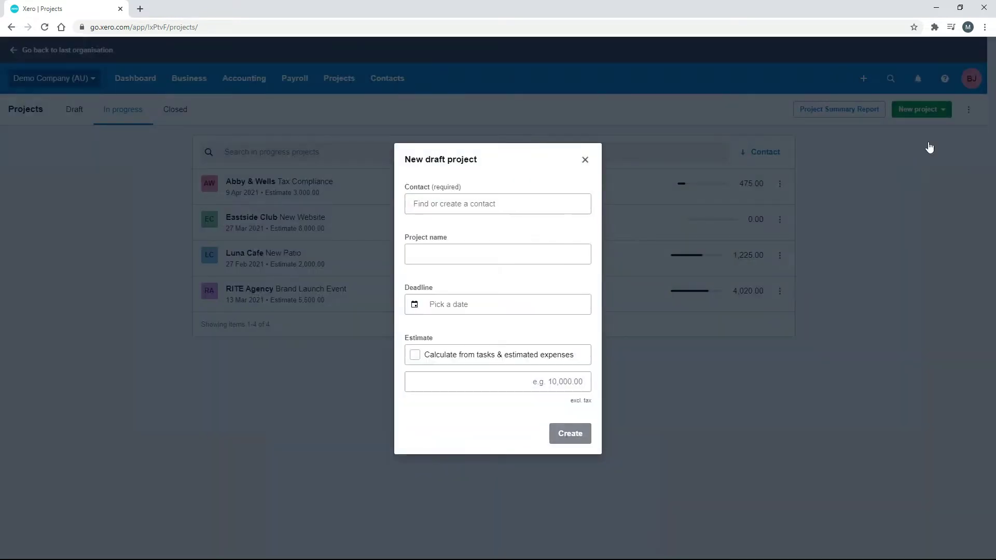
left_click(480, 204)
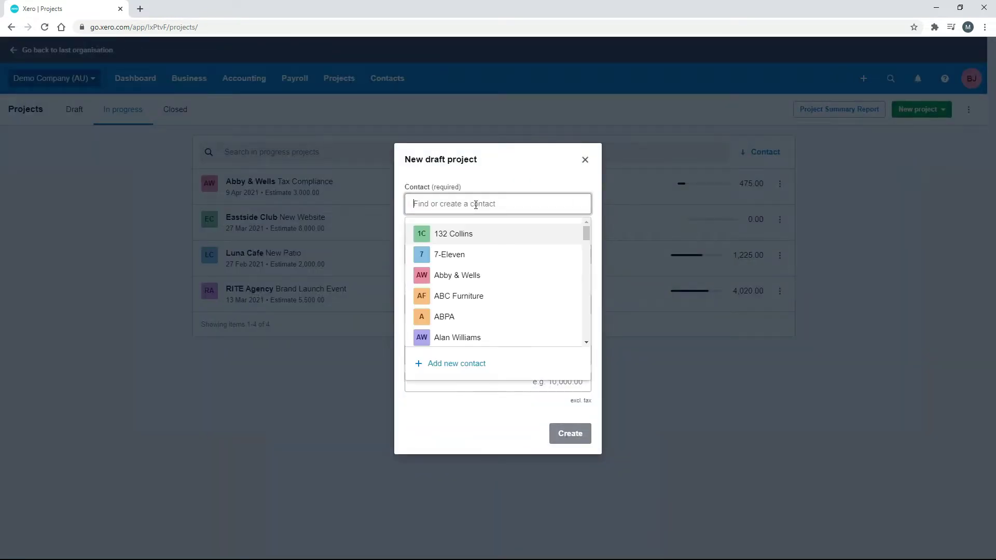
left_click(461, 240)
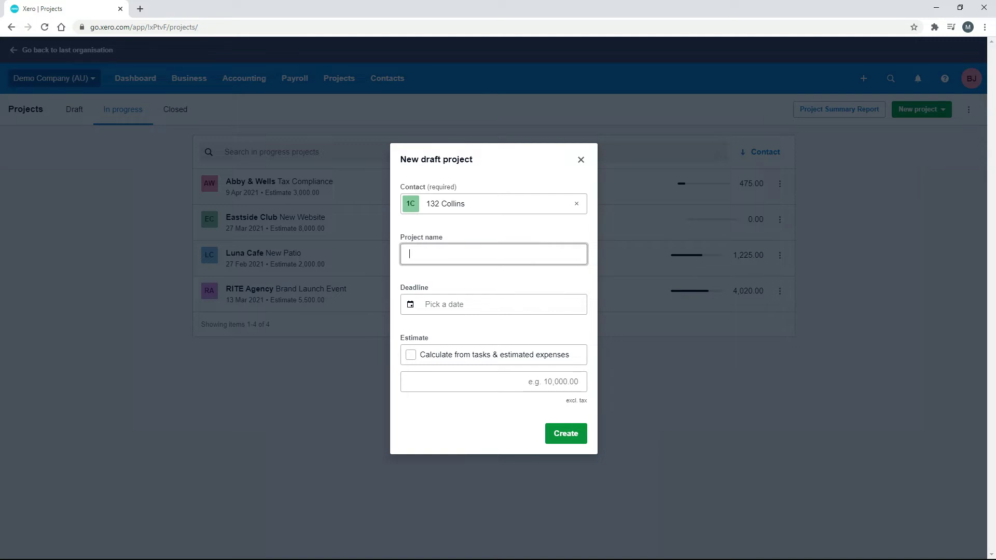
type("New Website")
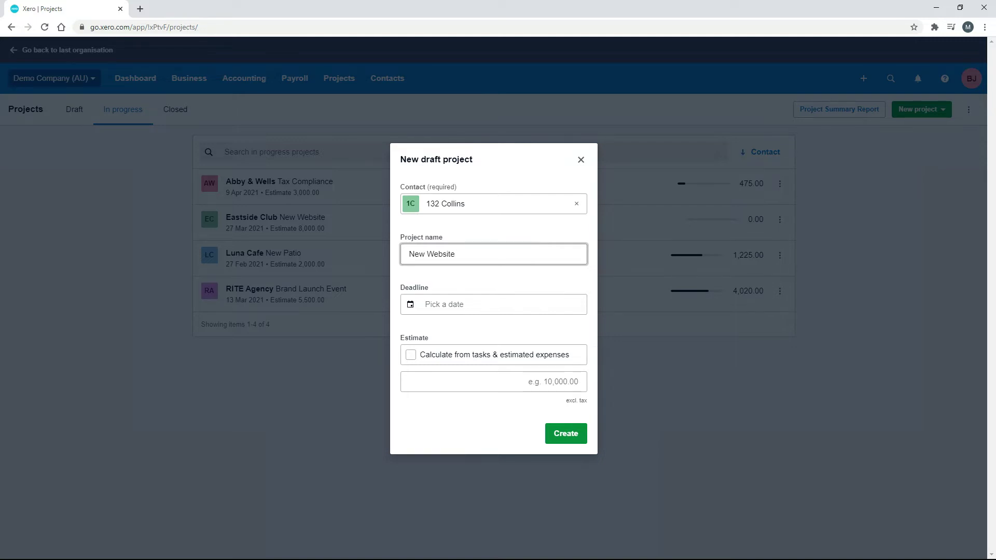
left_click(448, 305)
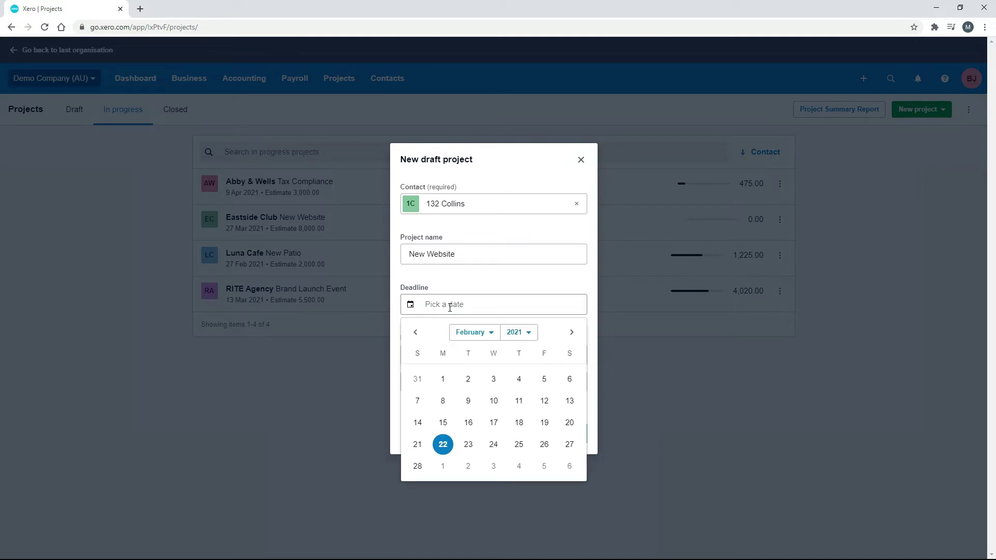
left_click(440, 465)
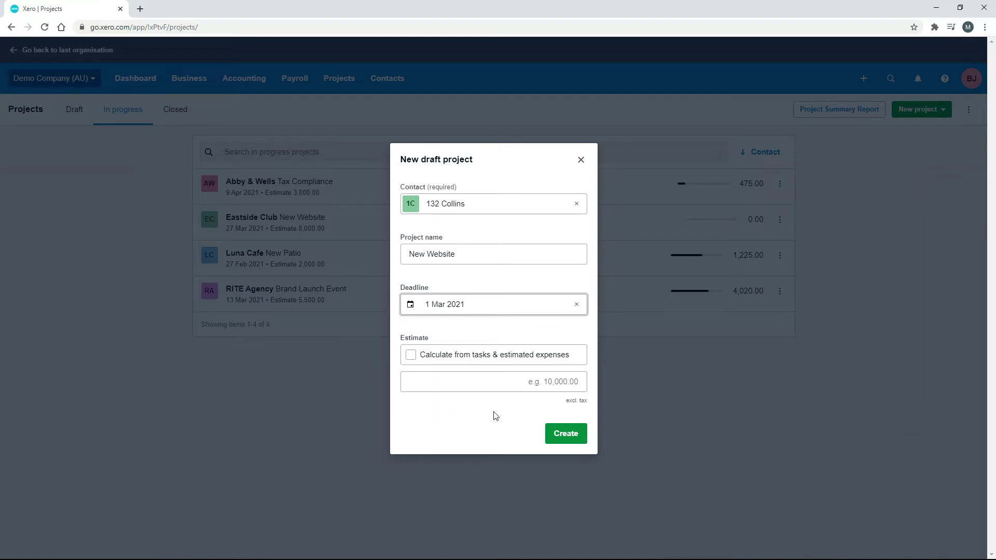
left_click(566, 437)
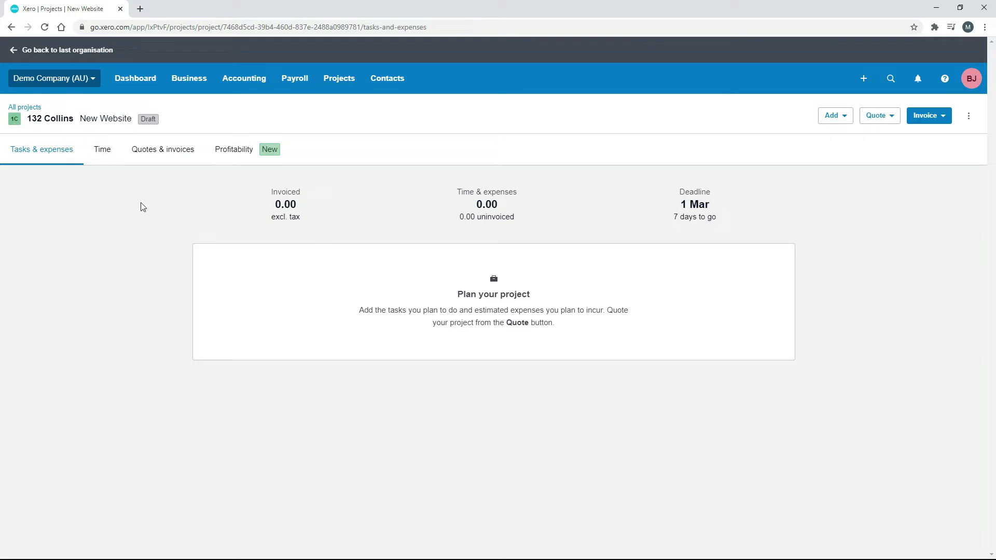
left_click(169, 159)
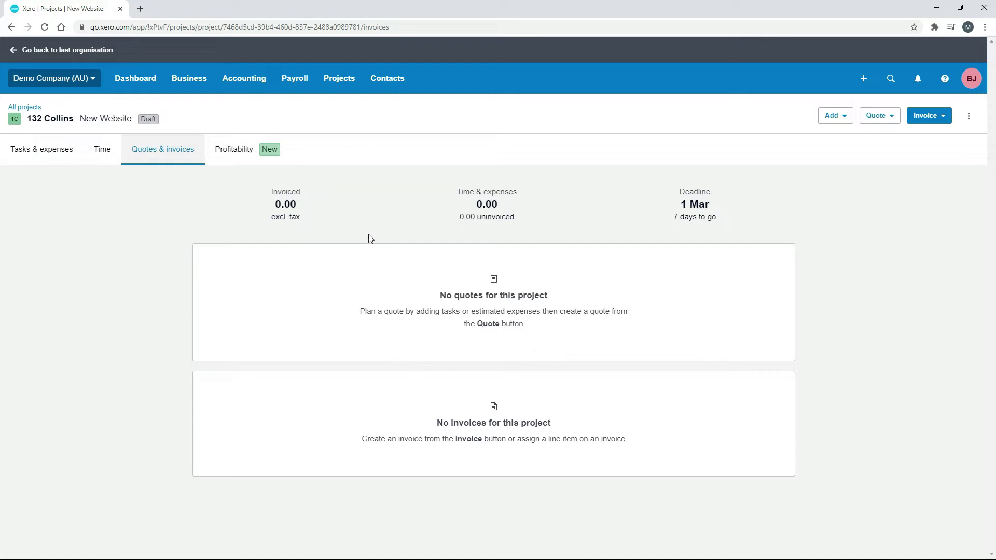
Start a quote for 132 Collins expiring 24 Feb 2021, with one New website line at 1,000.00, account 200 - Sales, GST on Income.
left_click(196, 87)
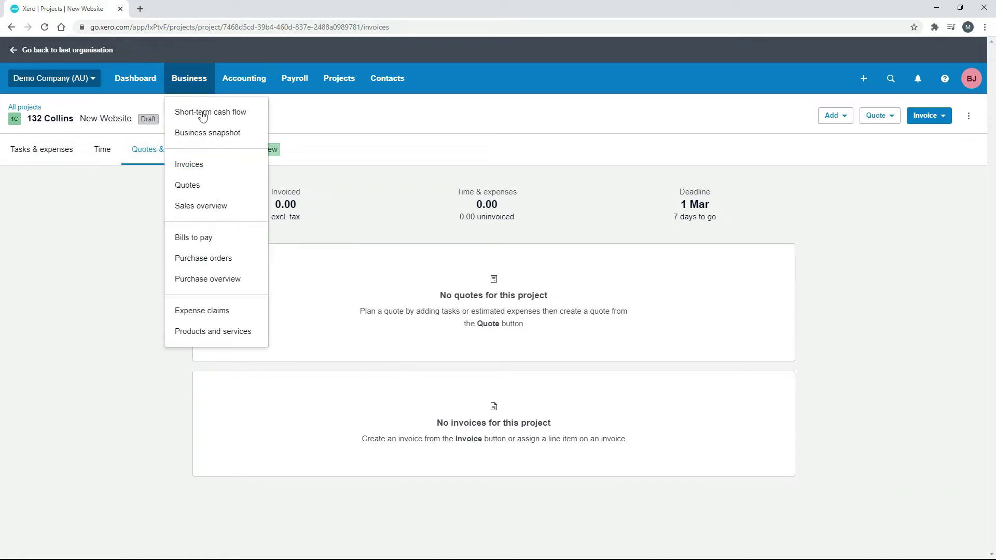
left_click(211, 192)
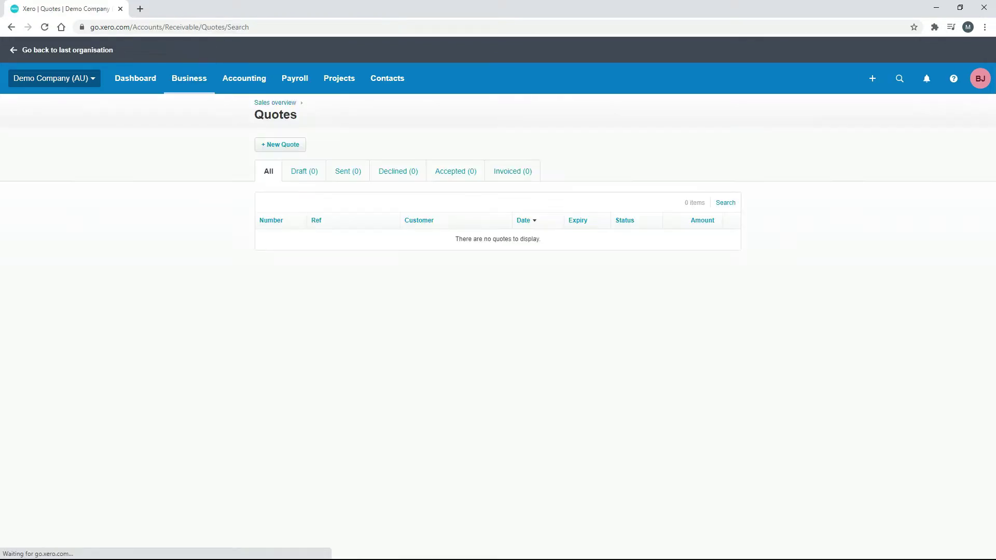
left_click(290, 148)
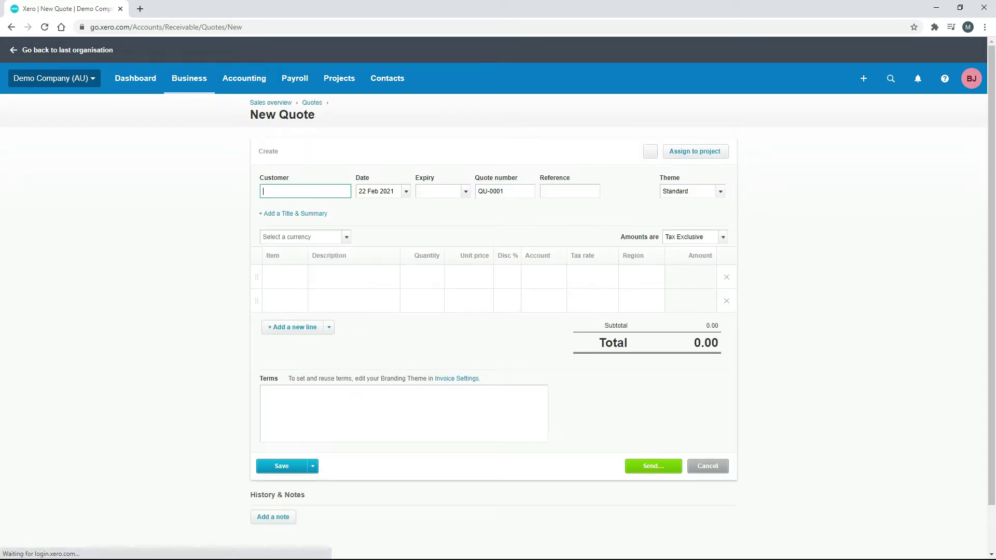
type("co")
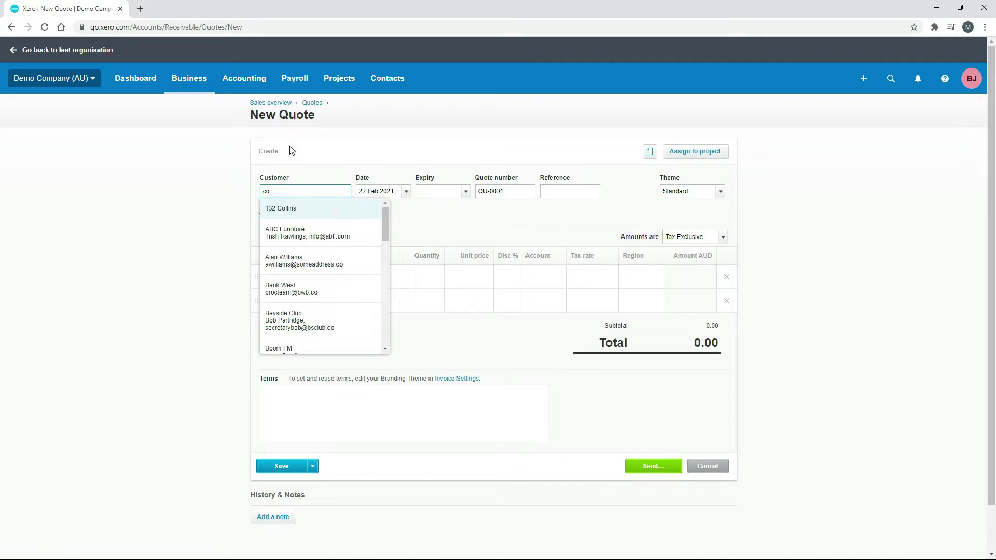
left_click(304, 217)
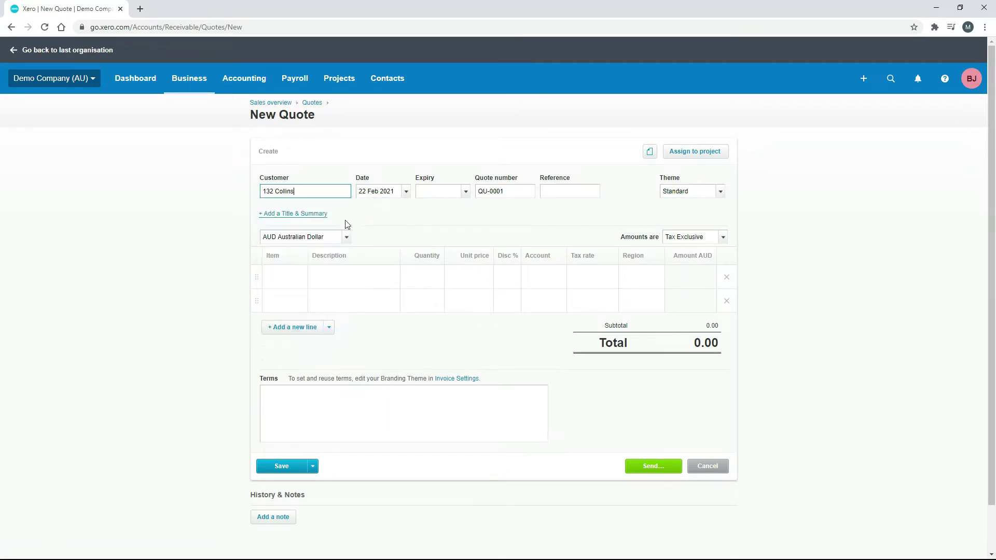
left_click(465, 193)
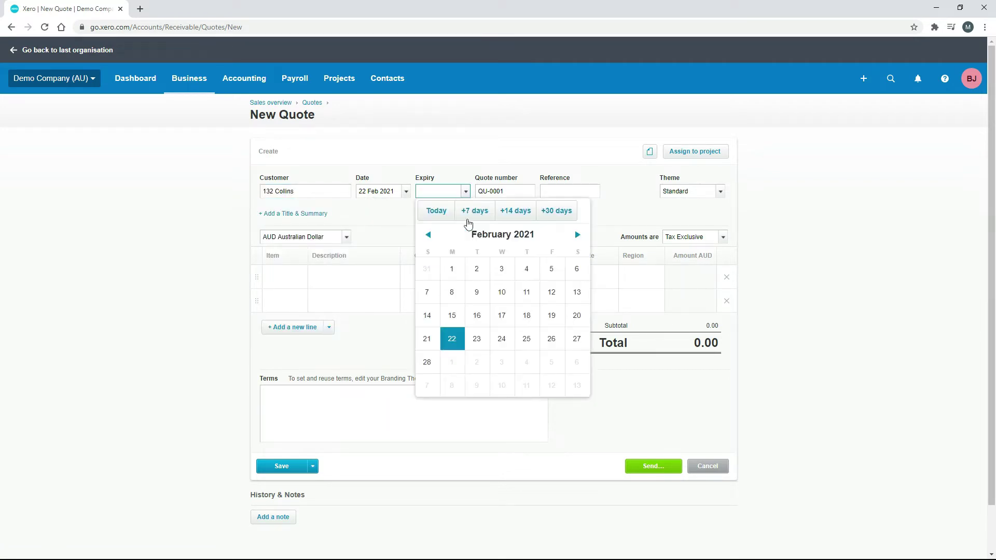
left_click(502, 340)
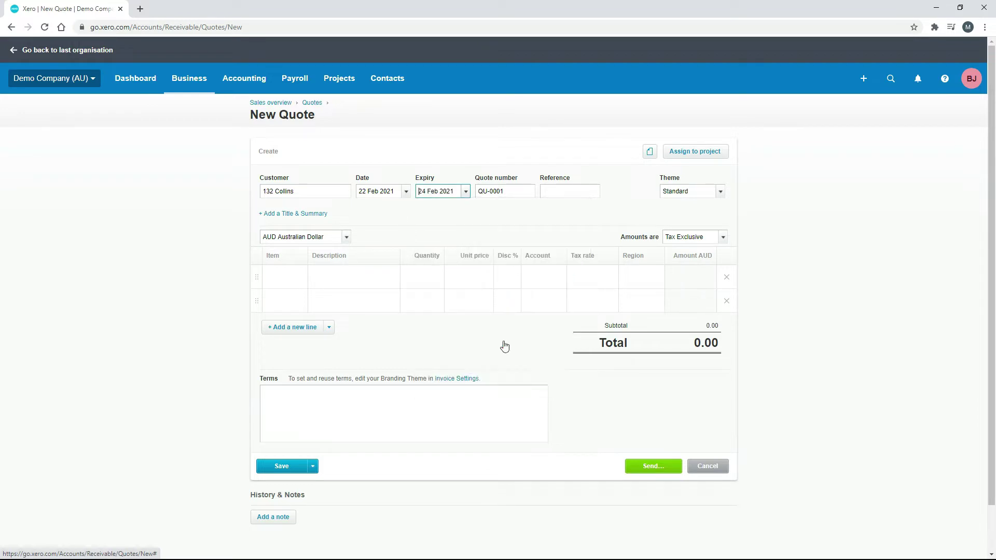
left_click(365, 283)
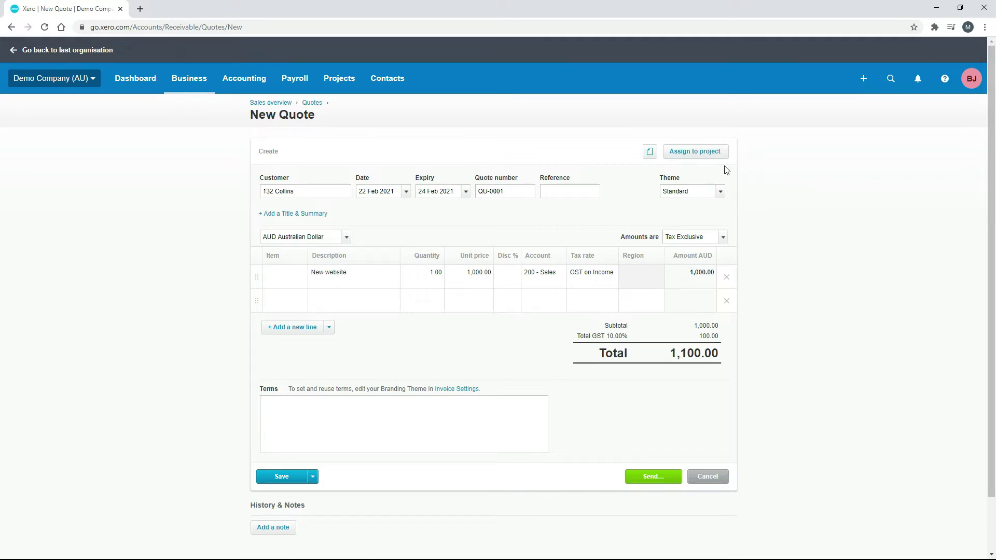
Assign the quote to the draft New Website project of 132 Collins and save the quote.
left_click(695, 154)
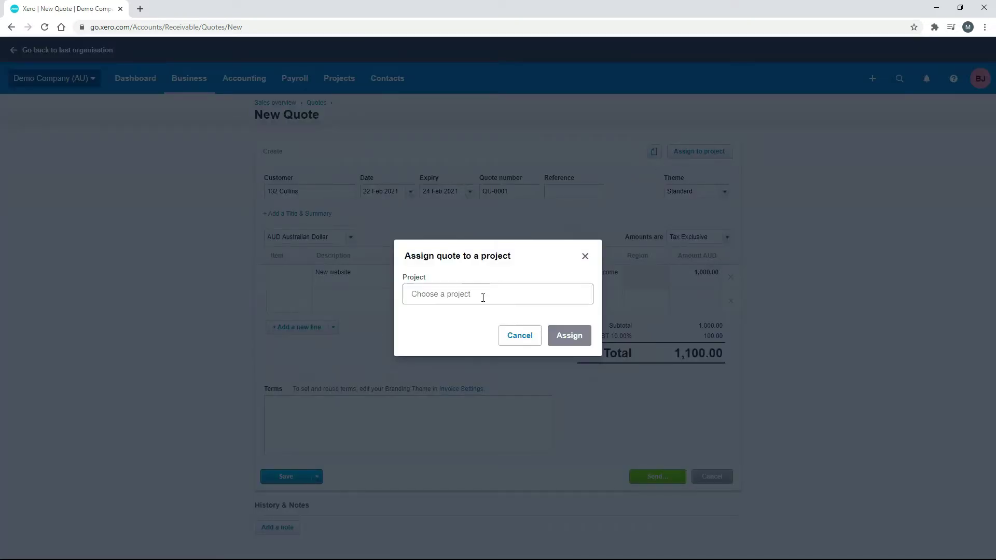
left_click(483, 298)
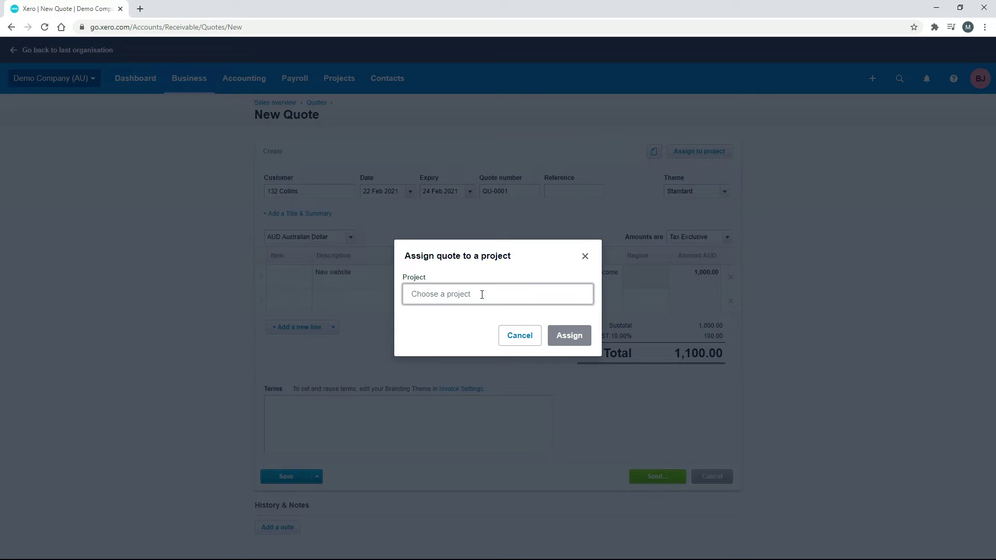
type("n")
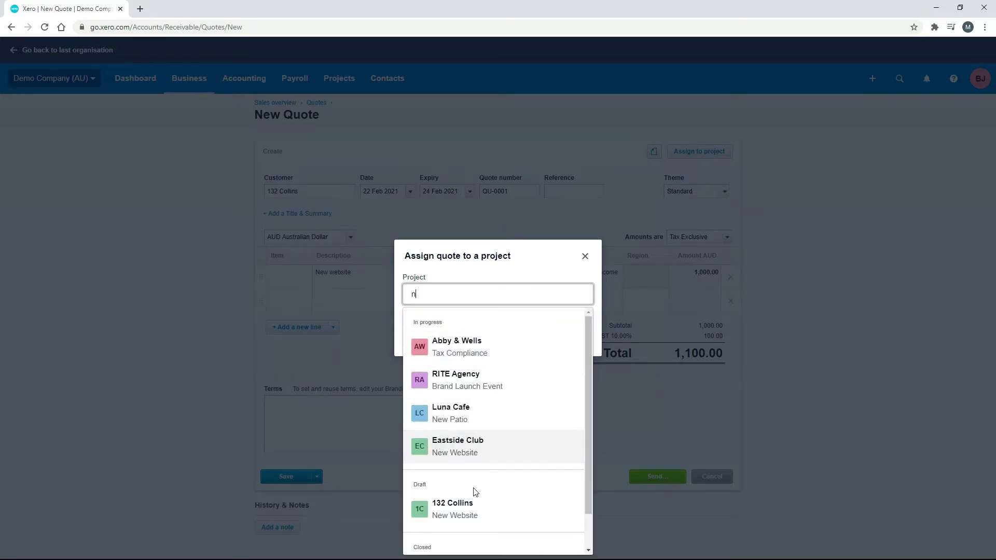
left_click(482, 514)
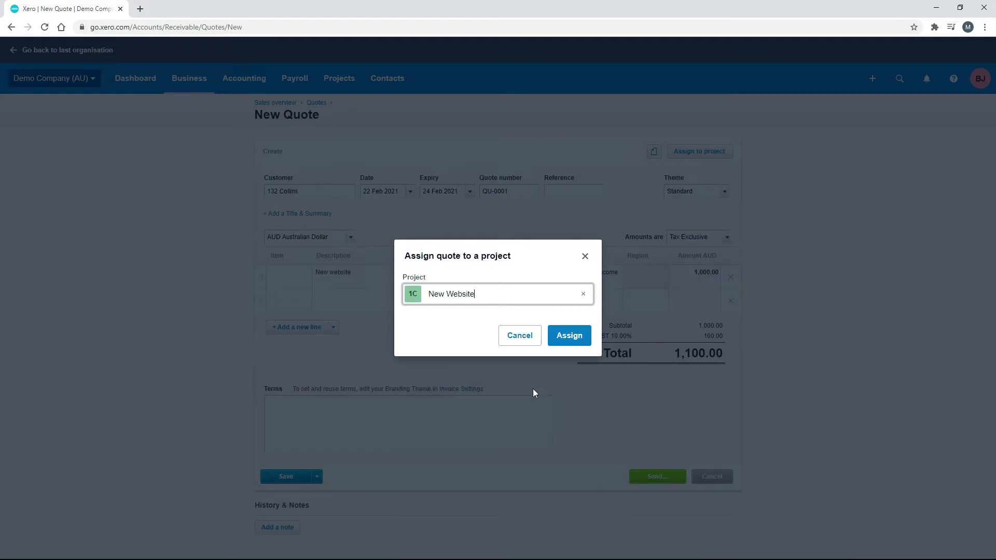
left_click(569, 340)
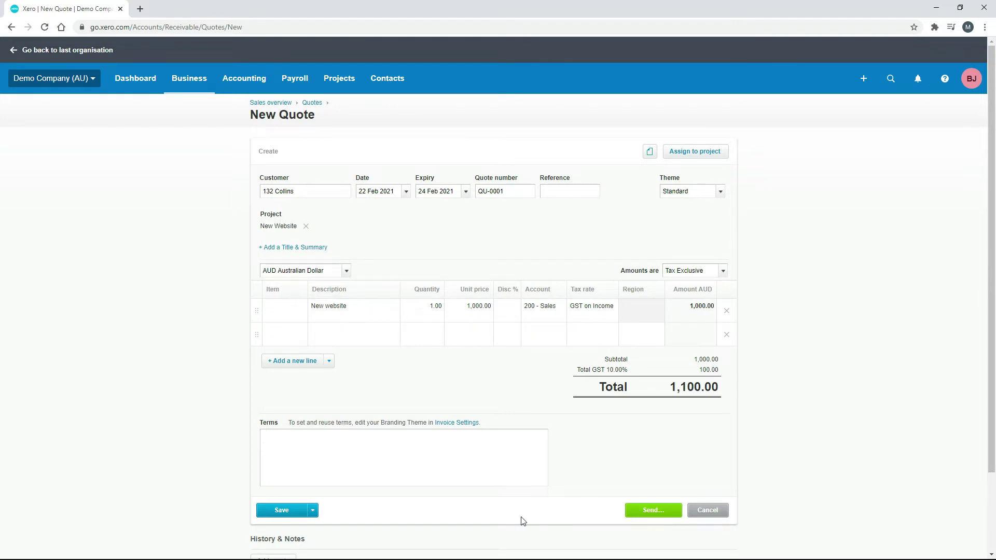
left_click(286, 511)
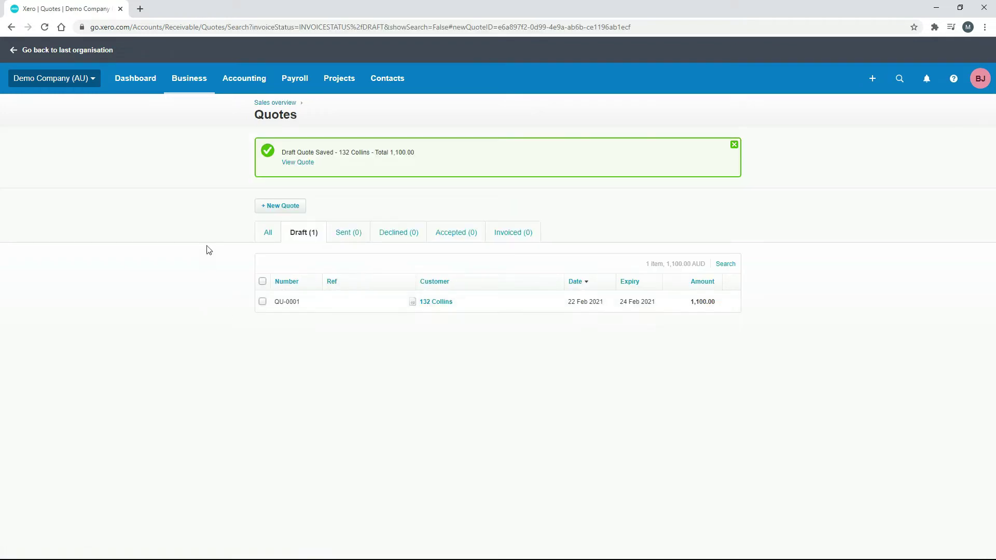
View the quotes and invoices of 132 Collins' draft New Website project and open its draft quote.
left_click(341, 80)
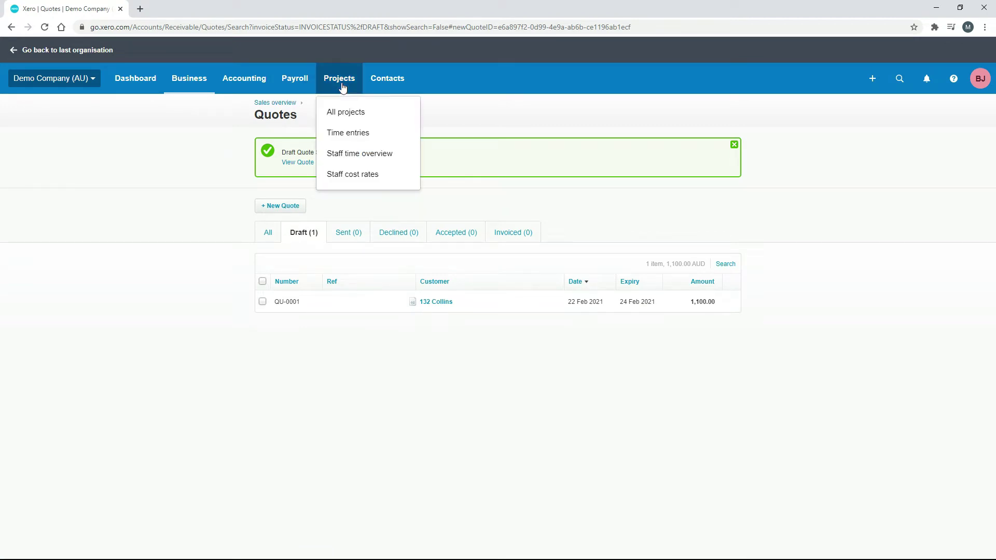
left_click(345, 112)
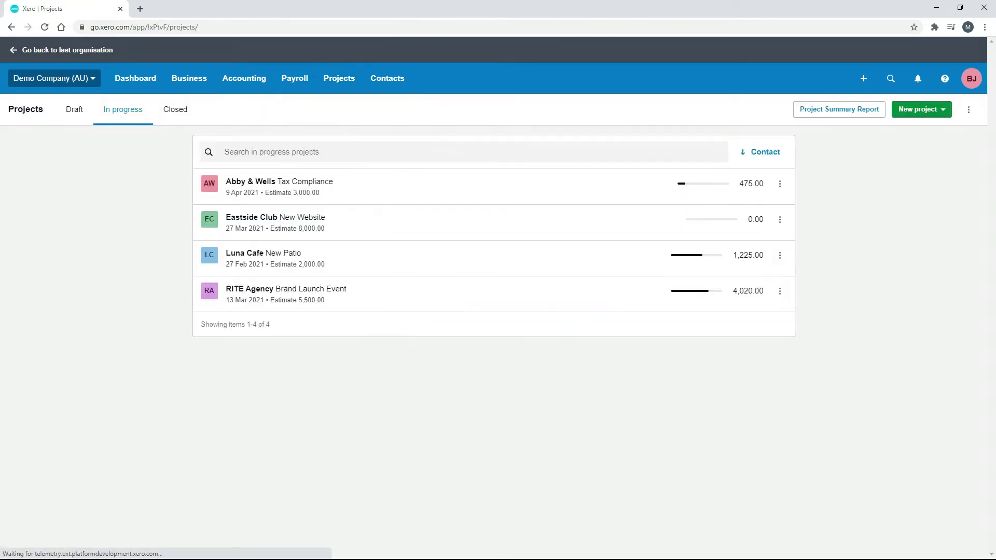
left_click(75, 110)
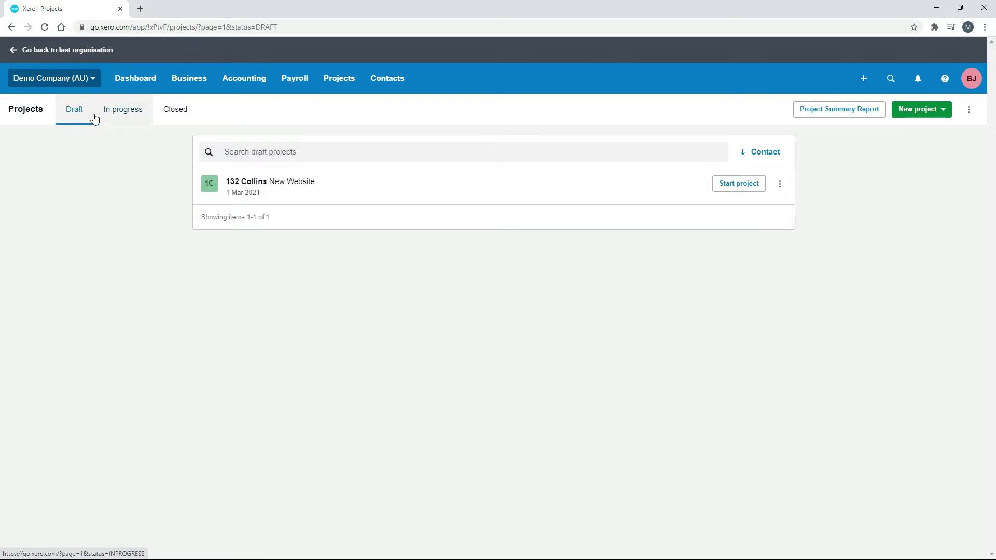
left_click(427, 201)
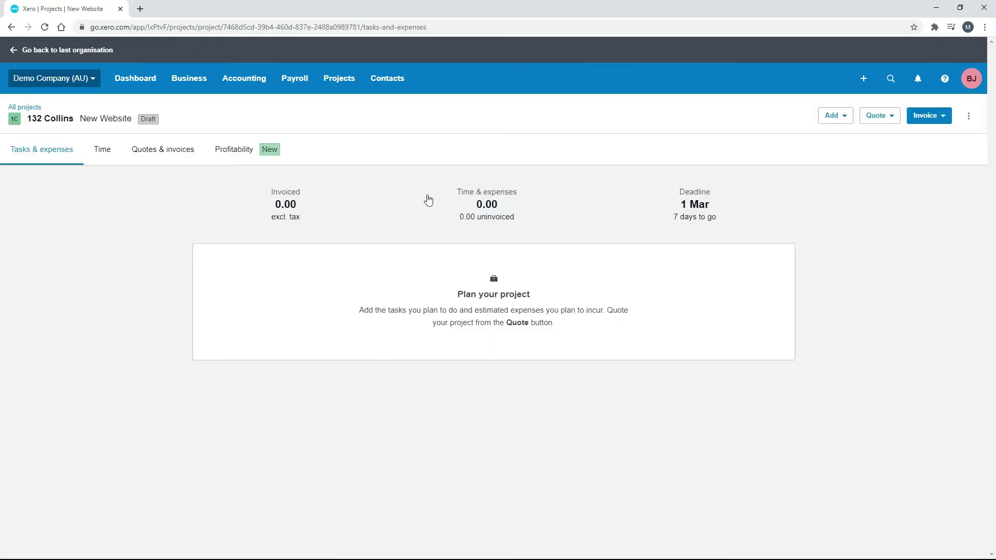
left_click(175, 157)
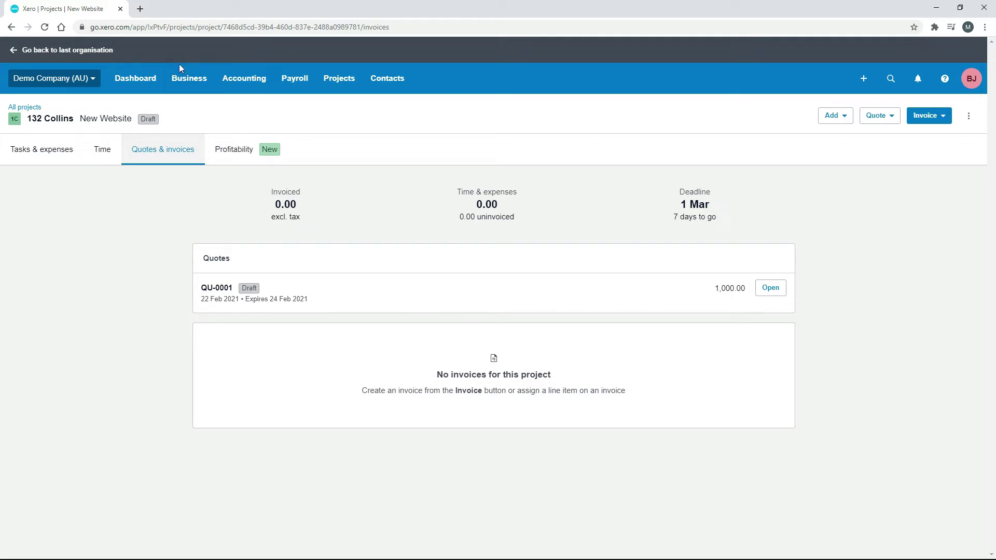
left_click(187, 78)
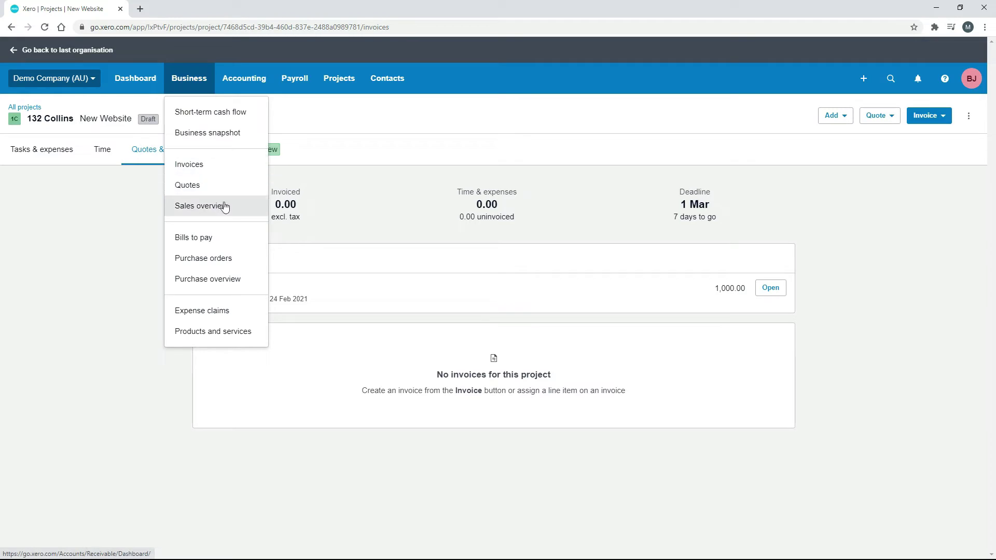
left_click(394, 237)
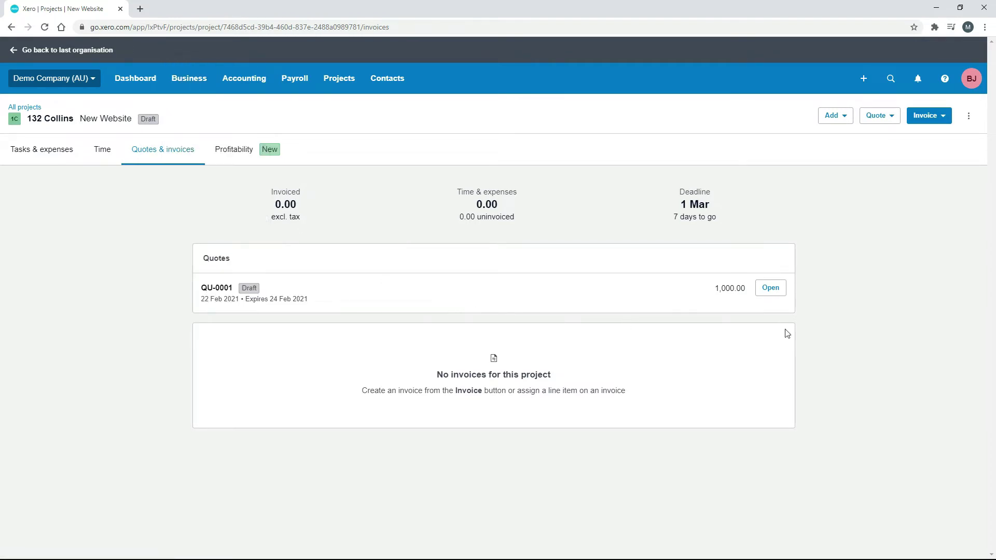
left_click(771, 289)
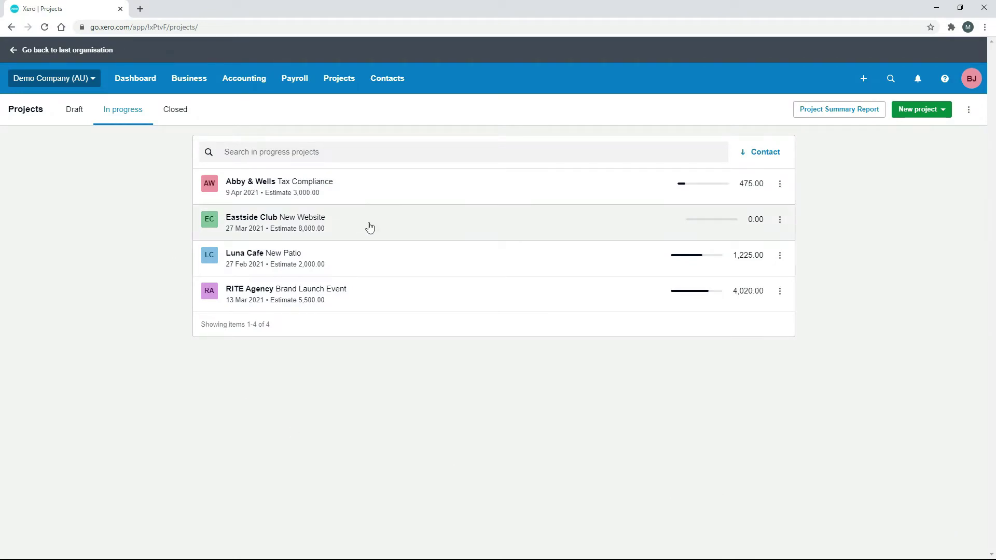
Open the in-progress Eastside Club New Website project and review its tasks and expenses.
left_click(430, 231)
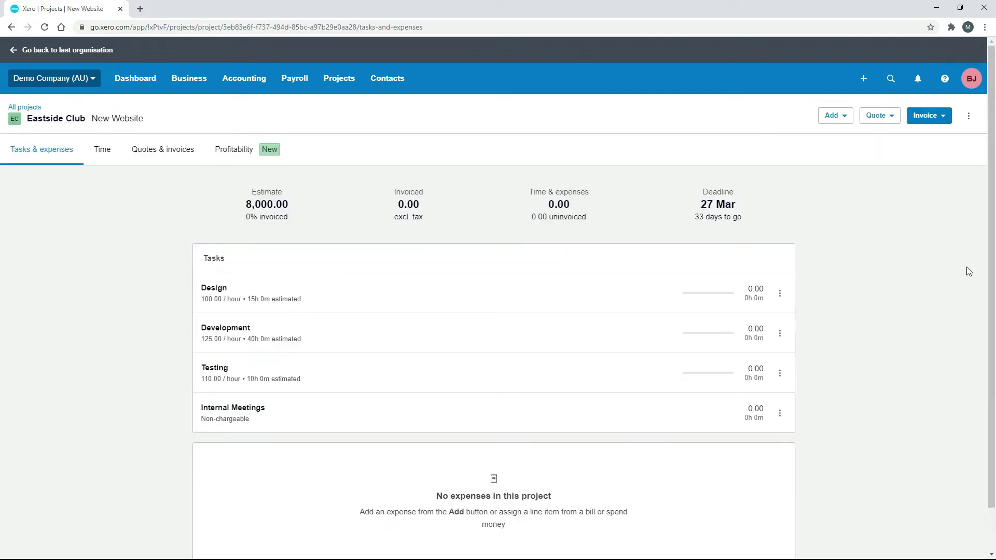
left_click_drag(990, 258, 992, 302)
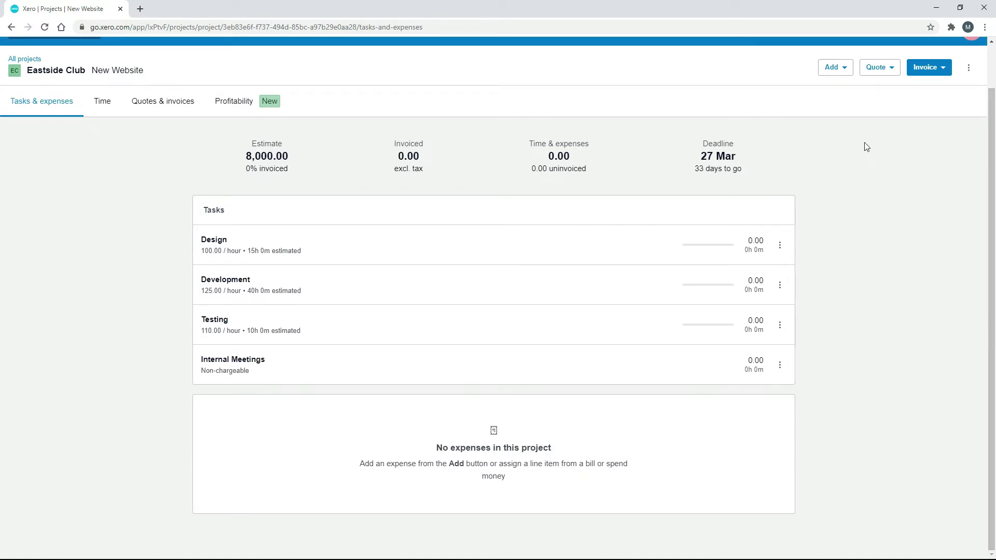
Add a Travel estimated expense to the Eastside Club project with quantity 1, unit price 100.00 and a 50% markup, and save it.
left_click(840, 69)
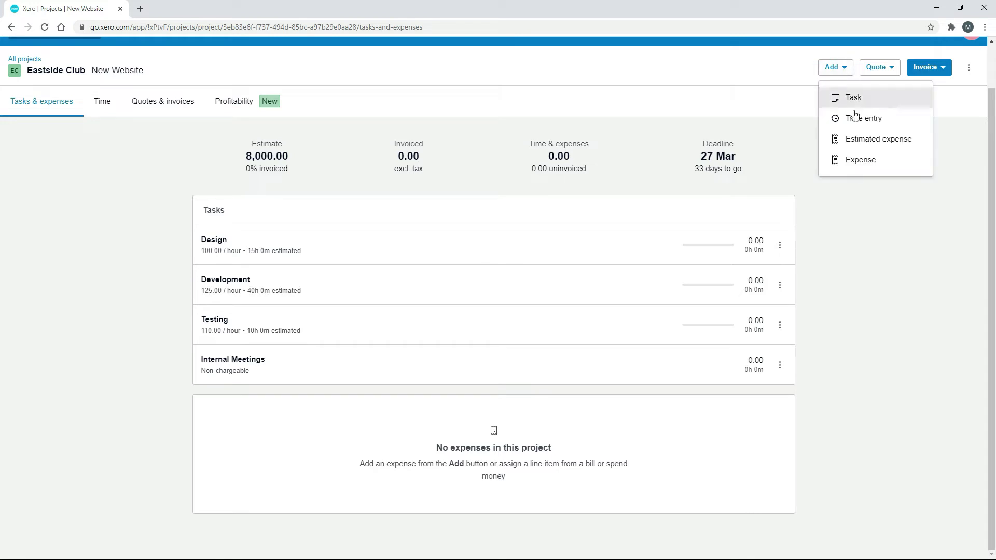
left_click(888, 146)
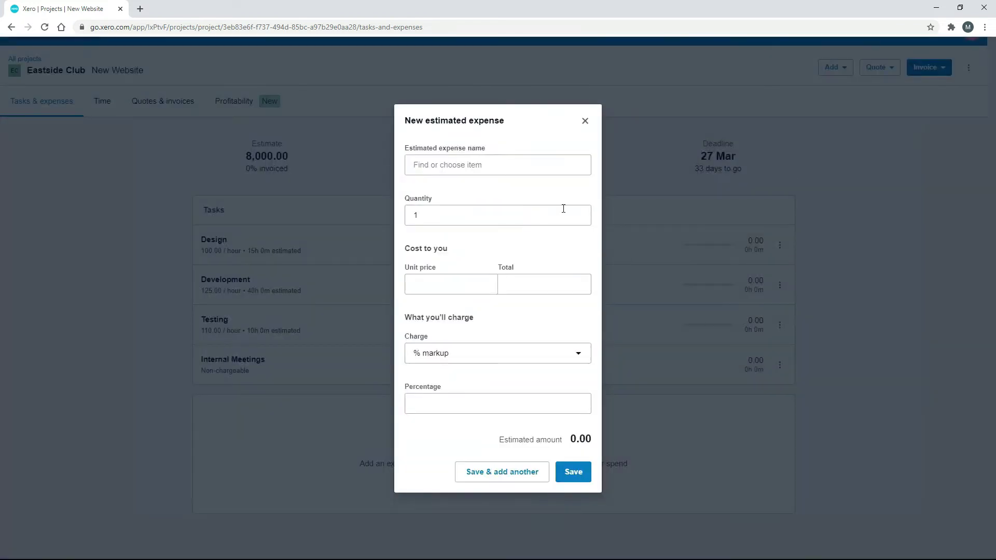
left_click(507, 164)
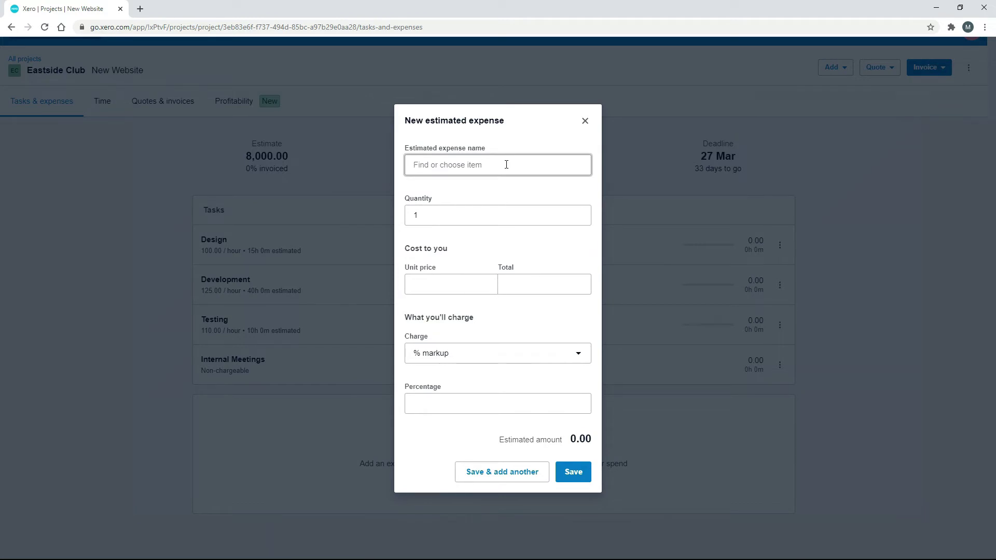
type("Travel")
left_click(451, 279)
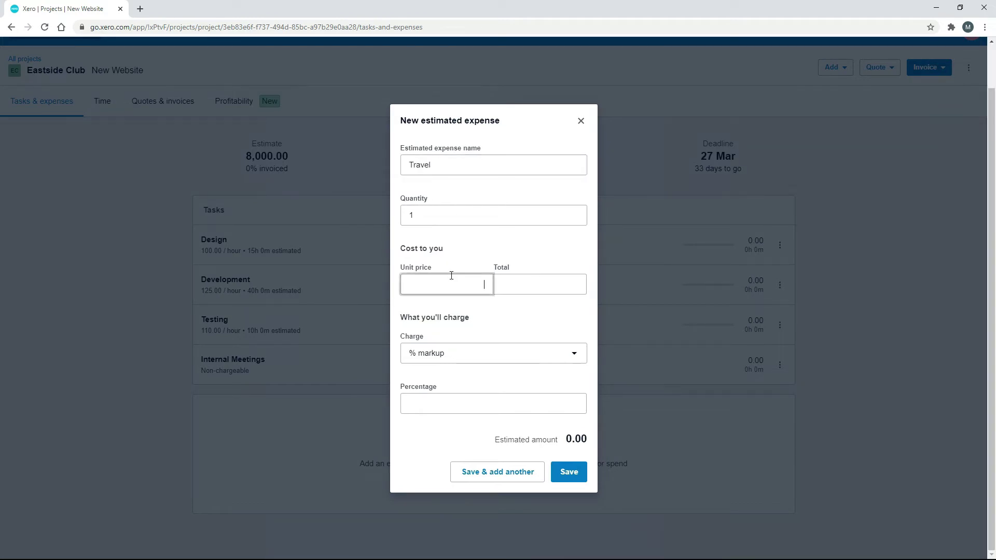
type("100")
key("Tab")
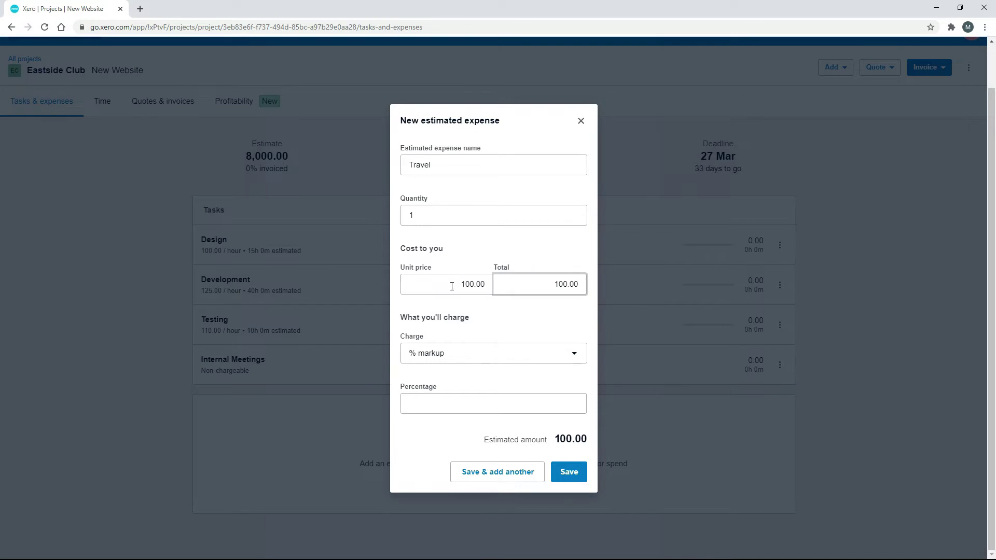
left_click(525, 402)
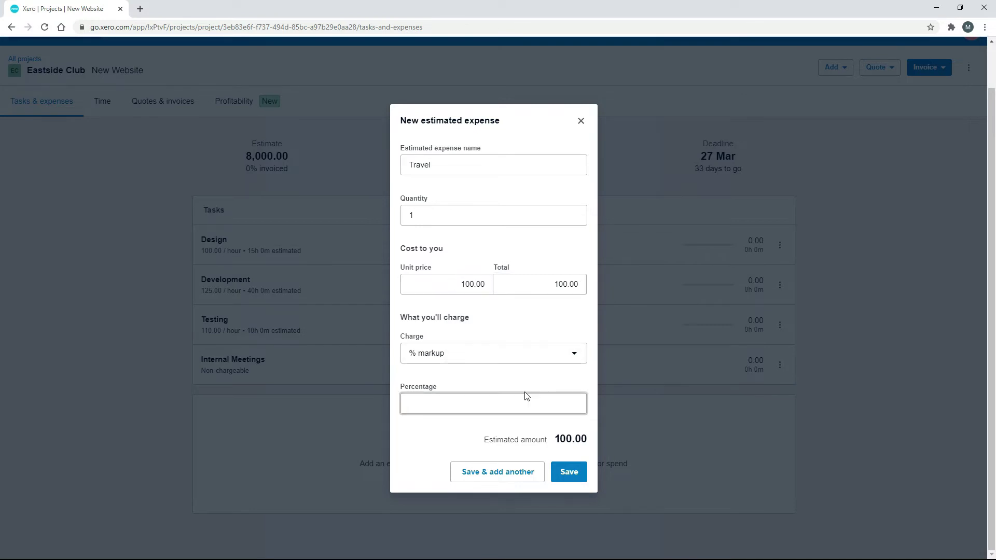
type("50")
key("Tab")
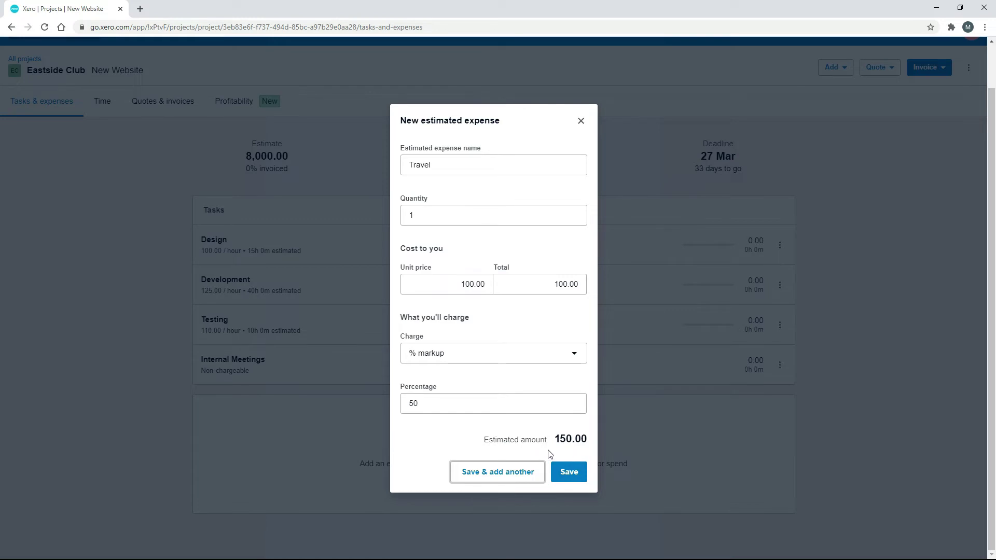
left_click(568, 472)
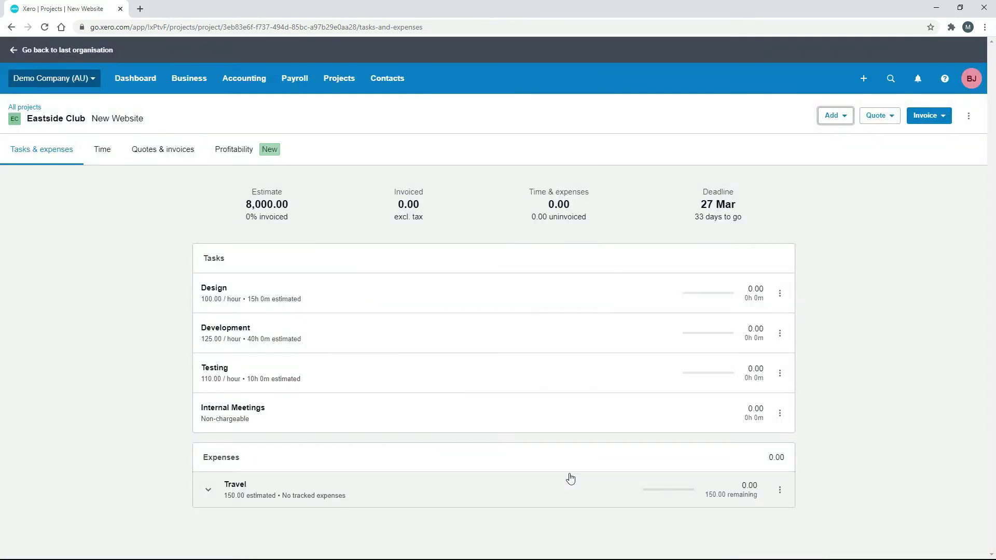
Add a Parking estimated expense with quantity 1 and unit price 20.00, charged as Pass cost on, and save it.
left_click(845, 119)
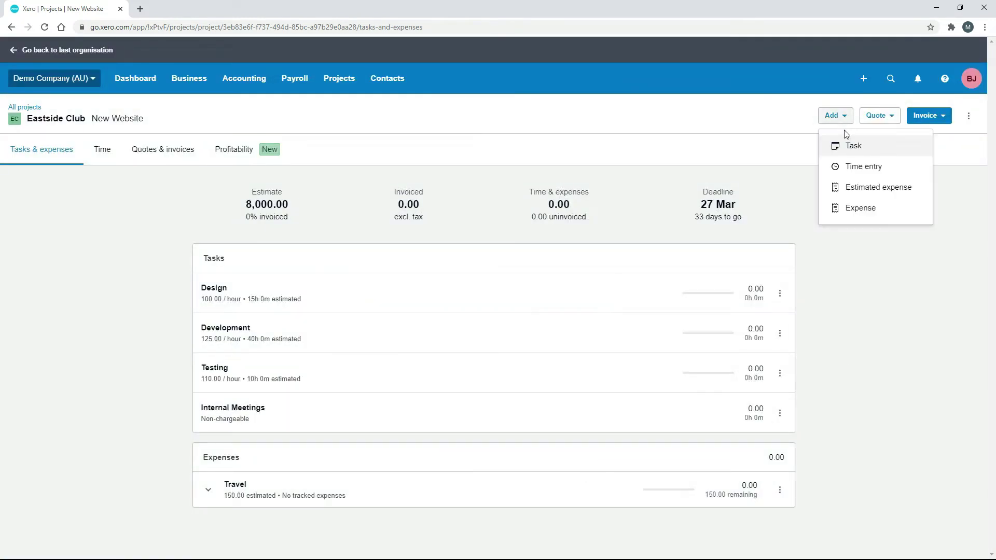
left_click(870, 187)
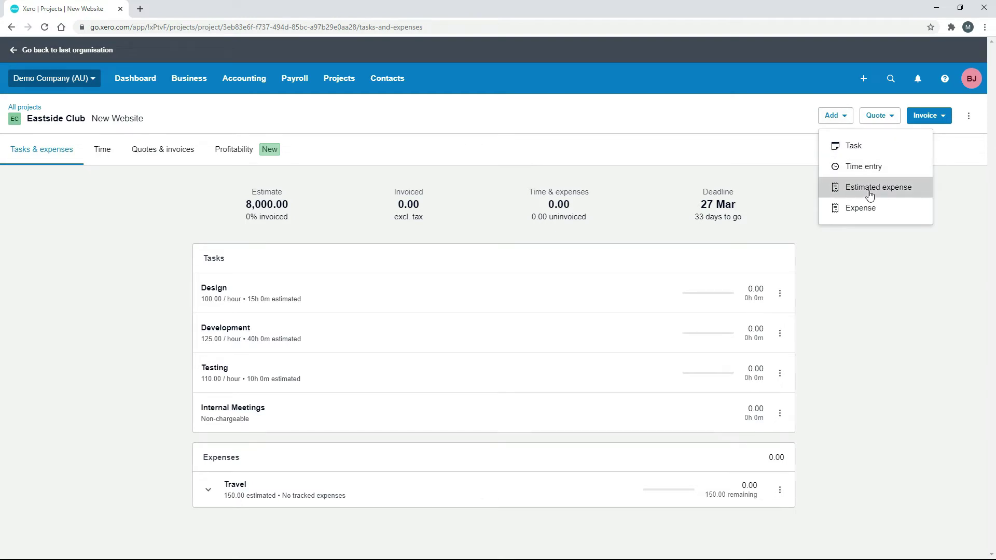
left_click(532, 167)
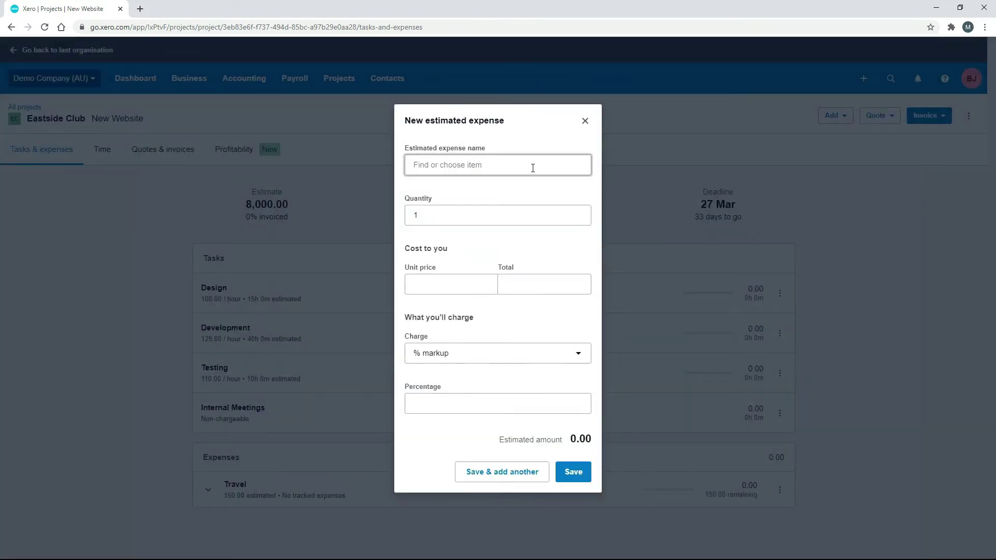
type("Parking")
left_click(475, 282)
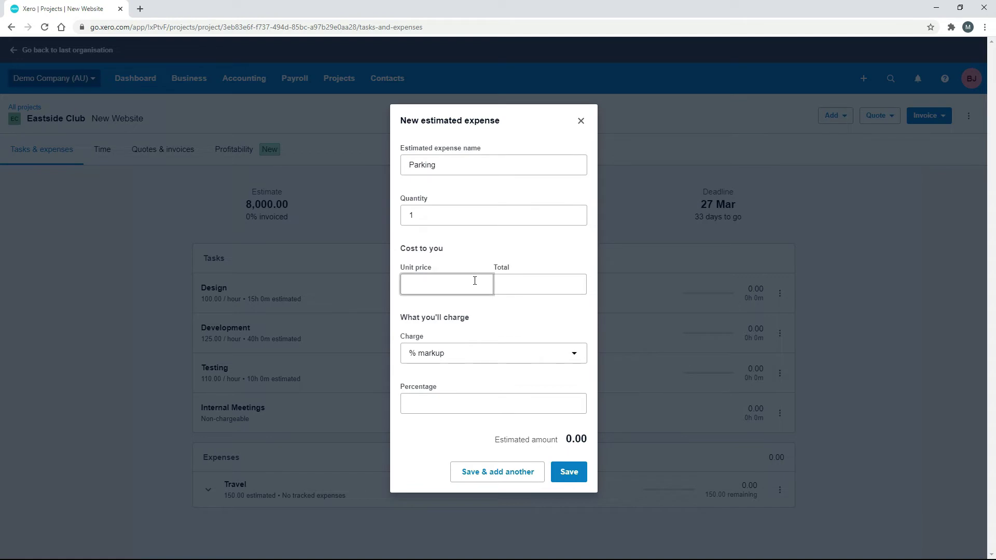
key("Tab")
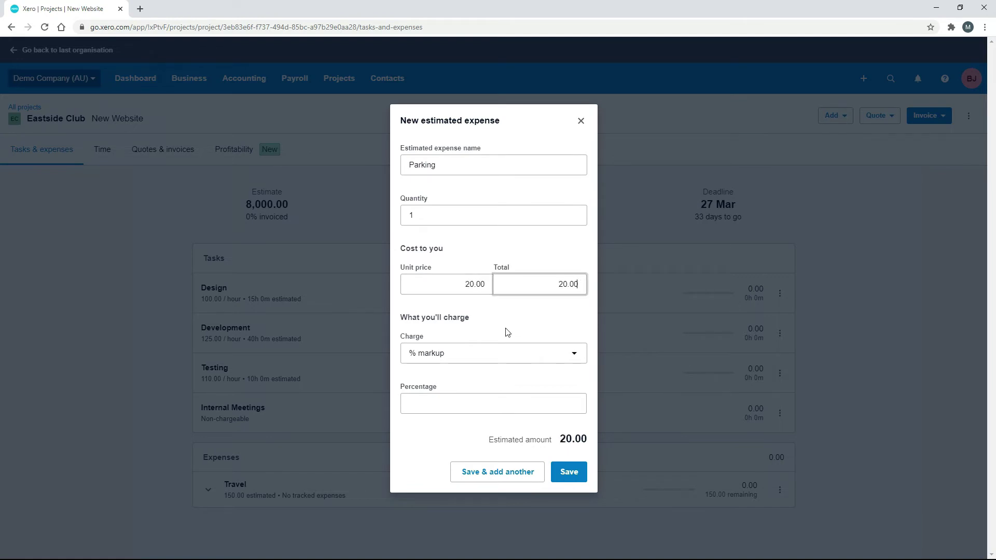
left_click(573, 353)
left_click(472, 409)
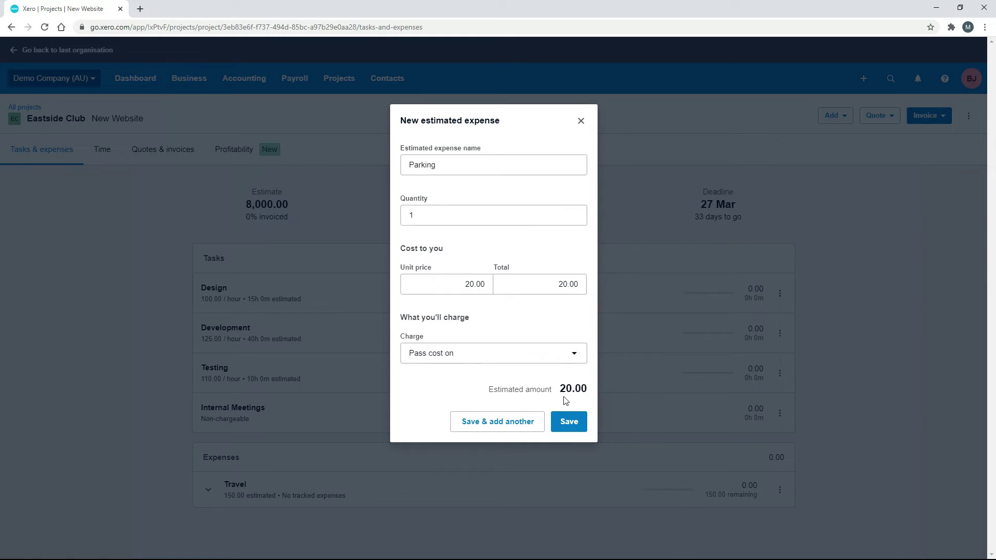
left_click(569, 423)
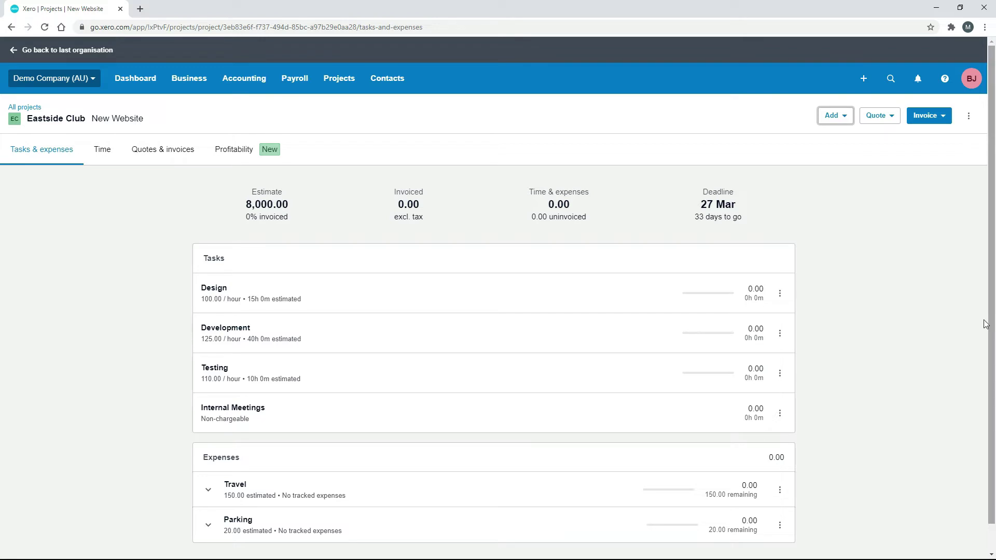
Start a quote for the Eastside Club project based on its tasks and estimated expenses.
left_click(890, 117)
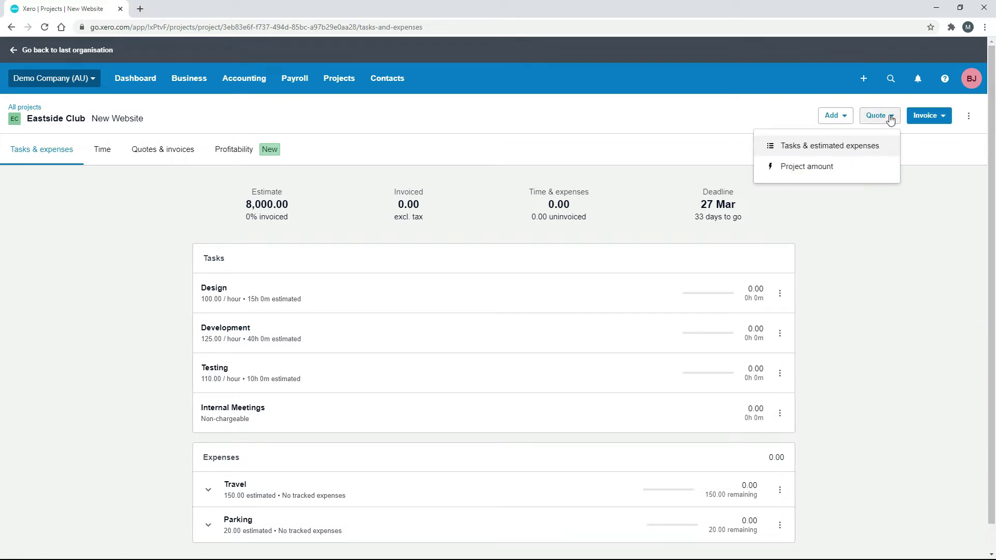
left_click(813, 152)
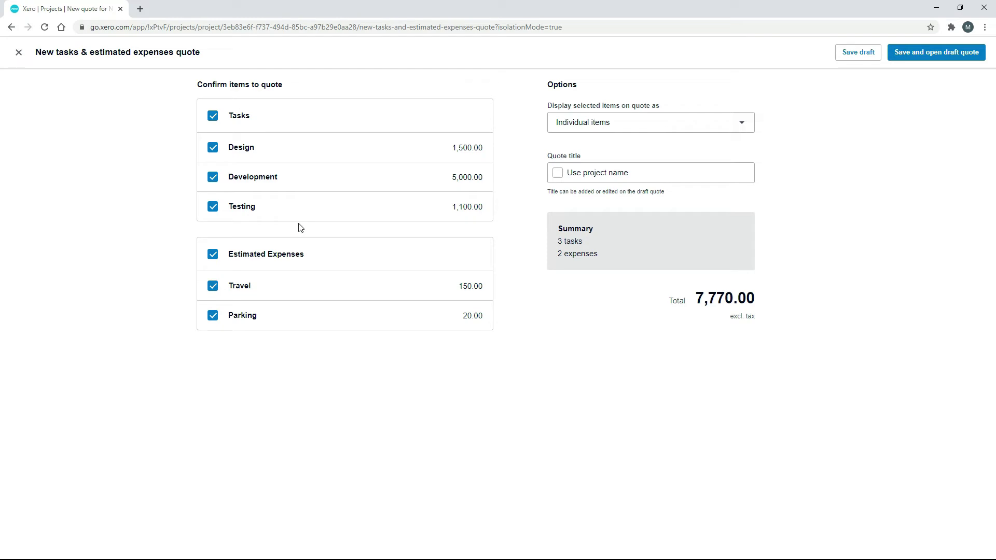
Exclude Development, Testing, Travel and Parking from the items to quote, and include all four again.
left_click(213, 208)
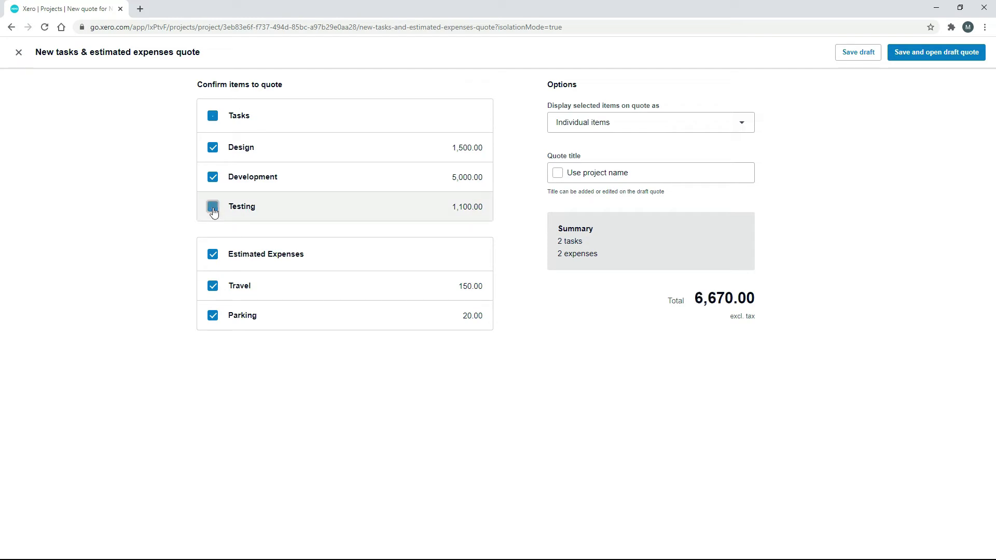
left_click(211, 178)
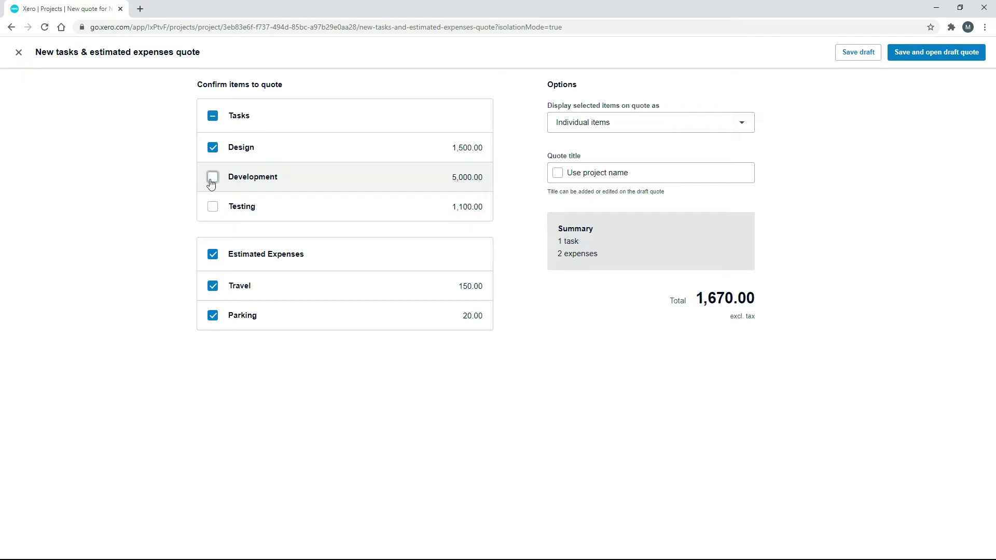
left_click(213, 286)
left_click(213, 316)
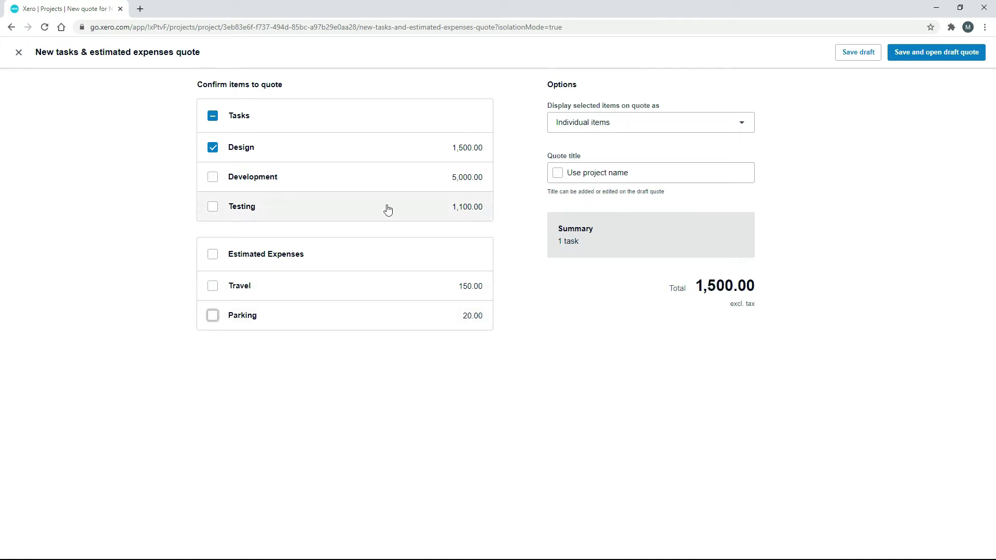
left_click(213, 178)
left_click(212, 207)
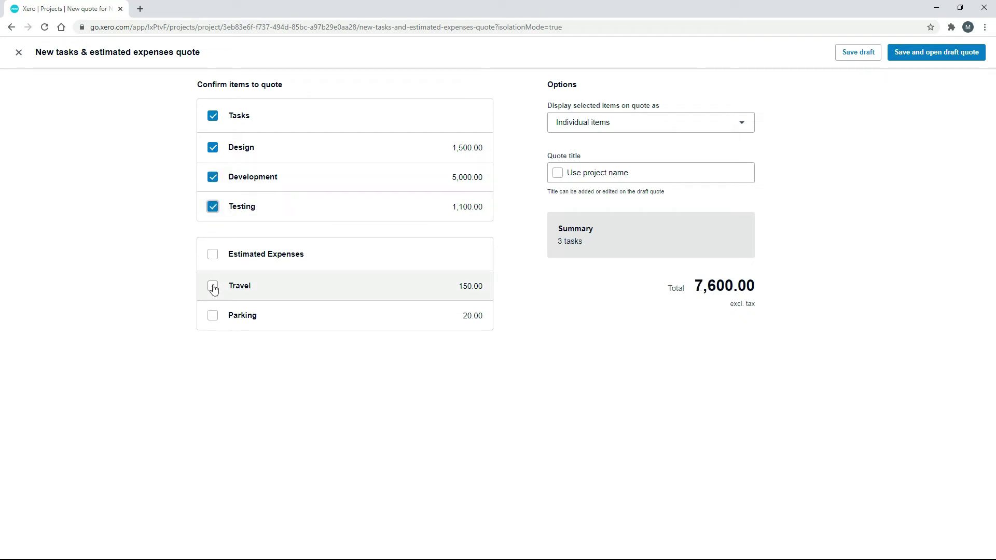
left_click(214, 287)
left_click(213, 318)
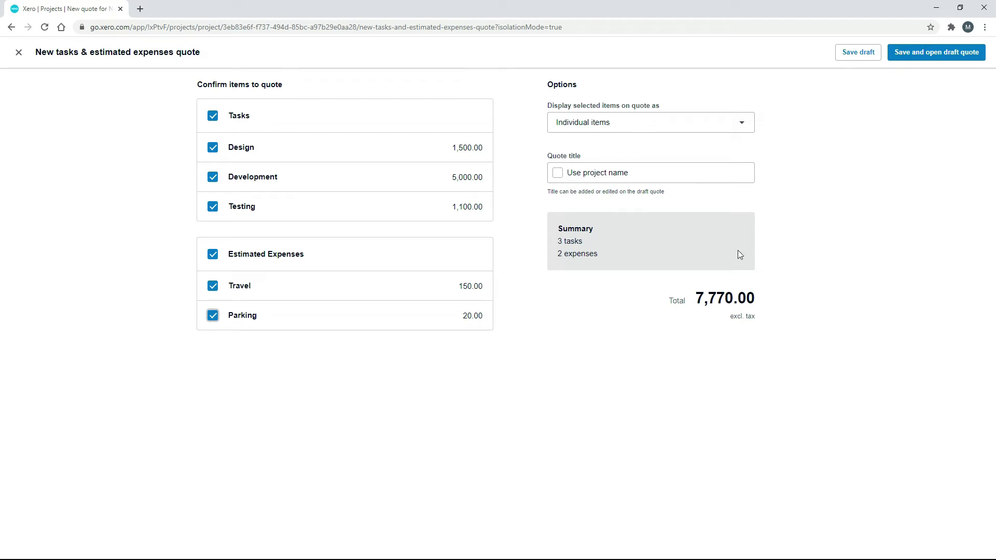
Display the quote as Individual items with the project name as its title, and save and open the draft quote.
left_click(747, 125)
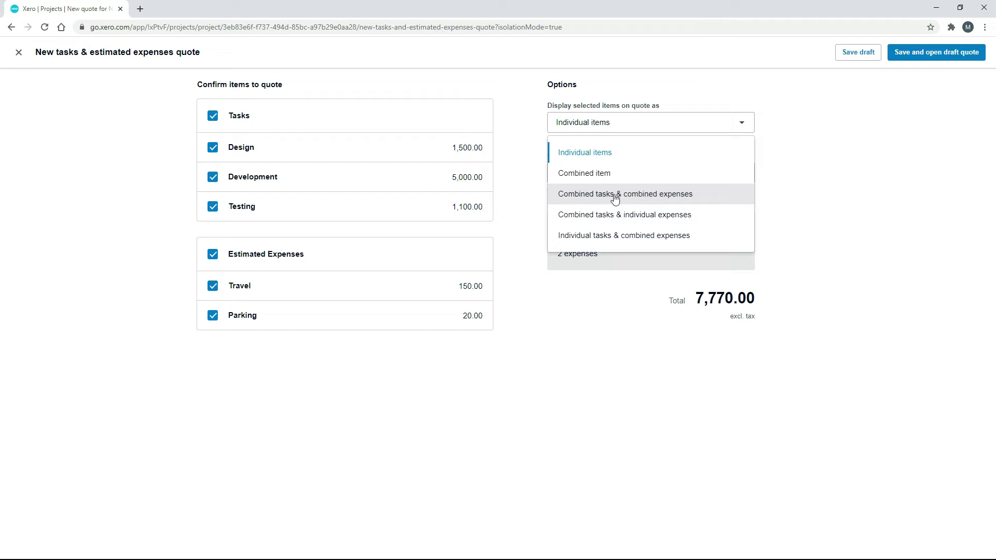
left_click(589, 153)
left_click(558, 173)
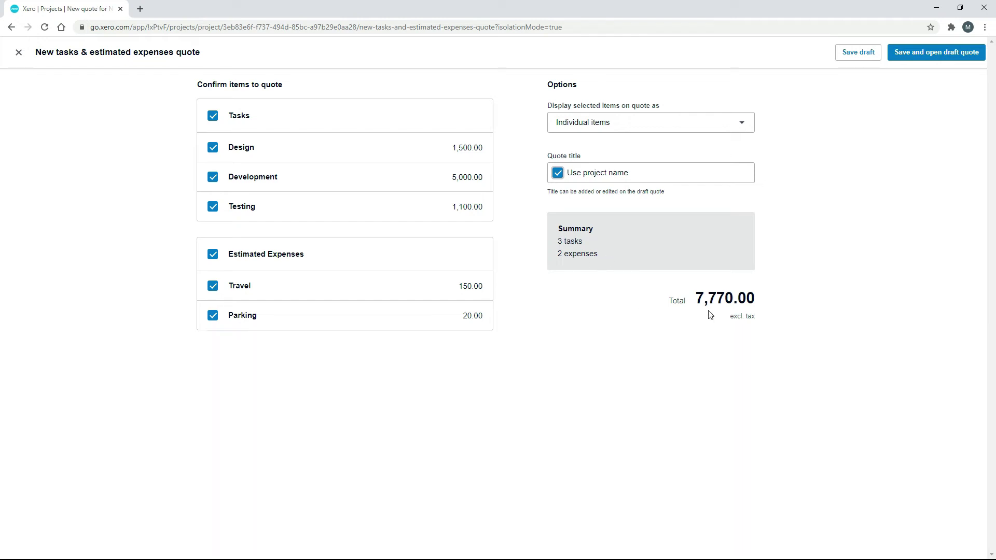
left_click(947, 54)
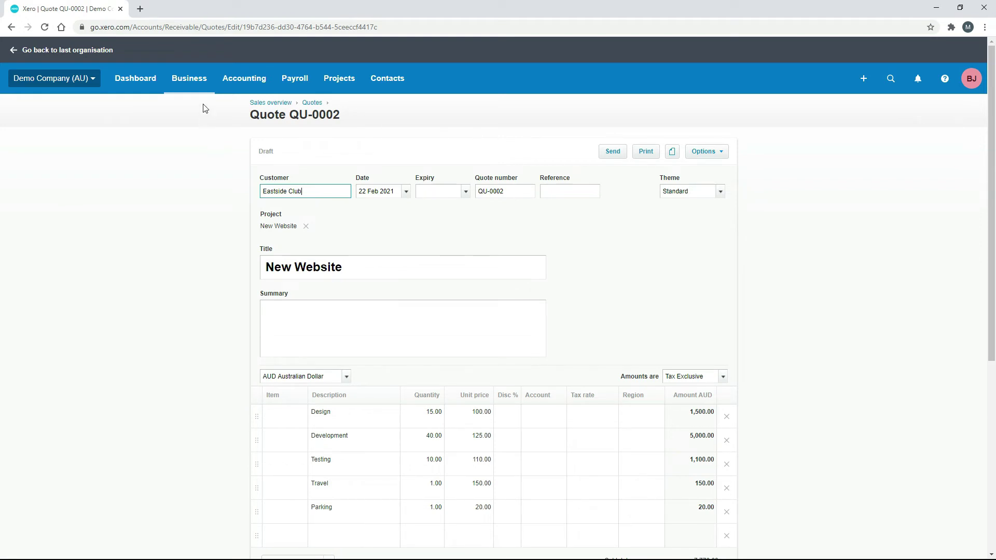
Set the quote's expiry to 24 Feb 2021, assign account 200 - Sales and GST on Income to all five lines, and save it.
left_click(193, 82)
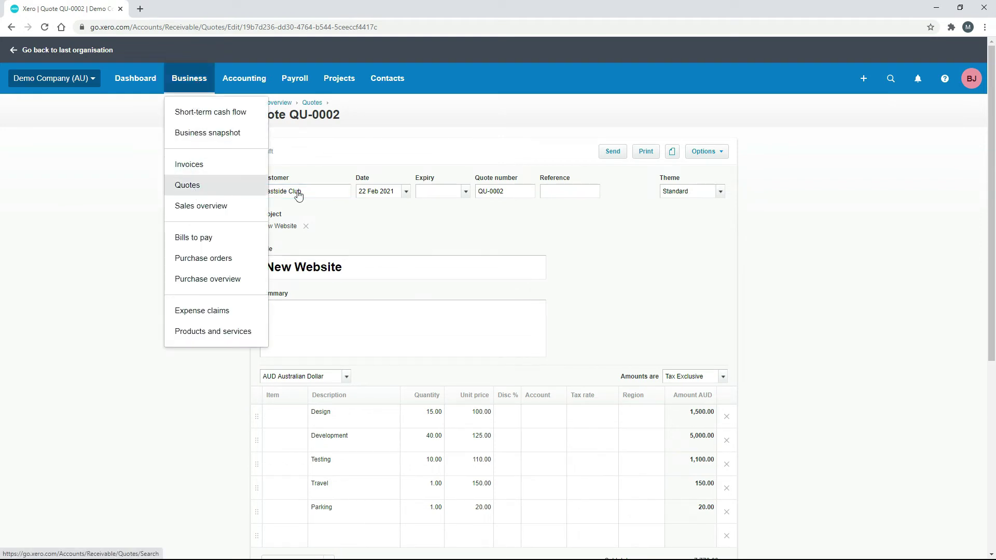
left_click_drag(992, 192, 991, 252)
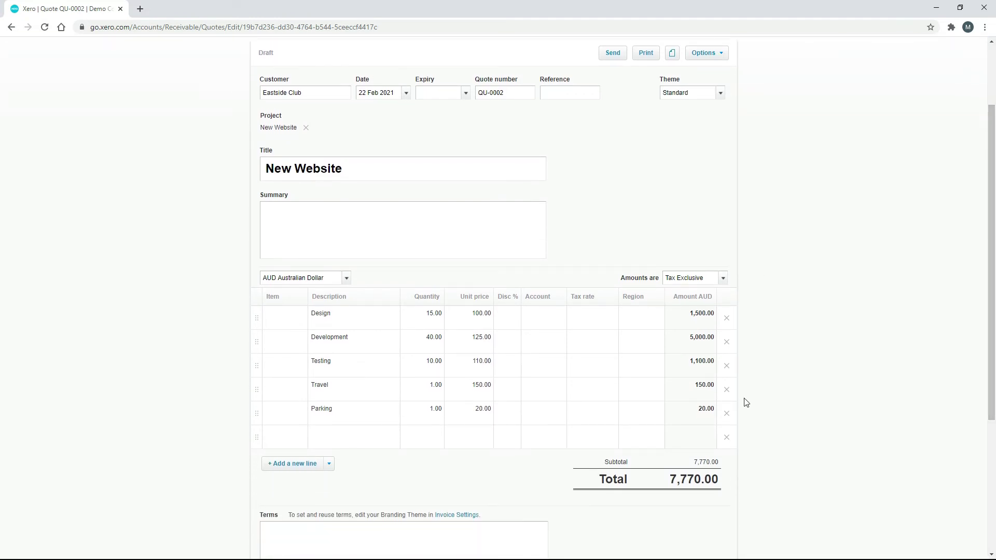
left_click(465, 93)
left_click(503, 237)
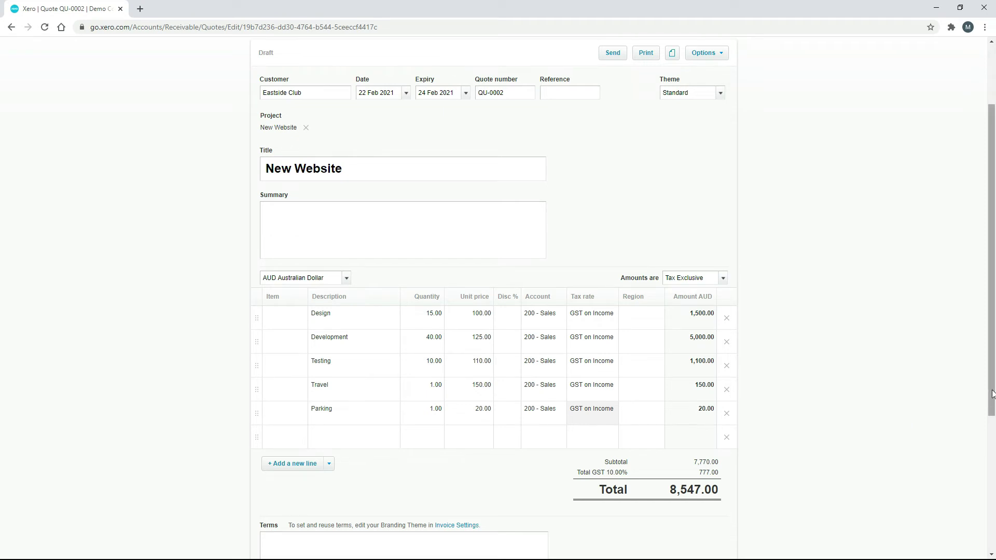
left_click_drag(992, 400, 993, 445)
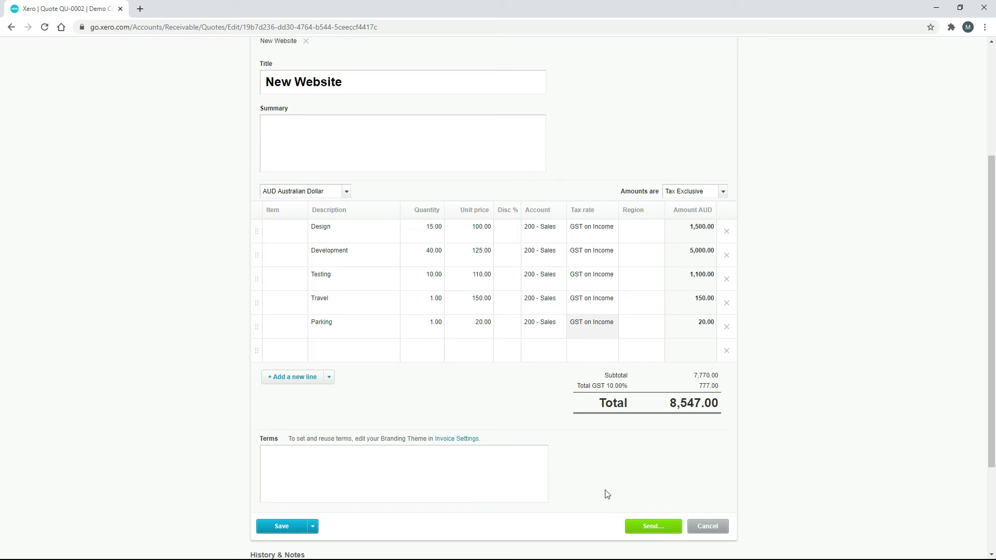
left_click(293, 528)
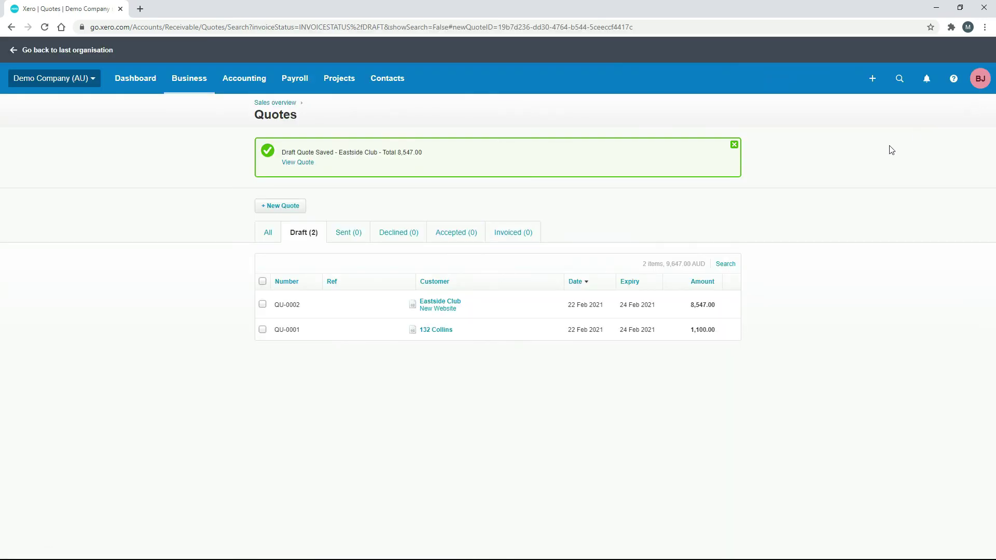
Open the in-progress Eastside Club New Website project and view its quotes and invoices.
left_click(351, 82)
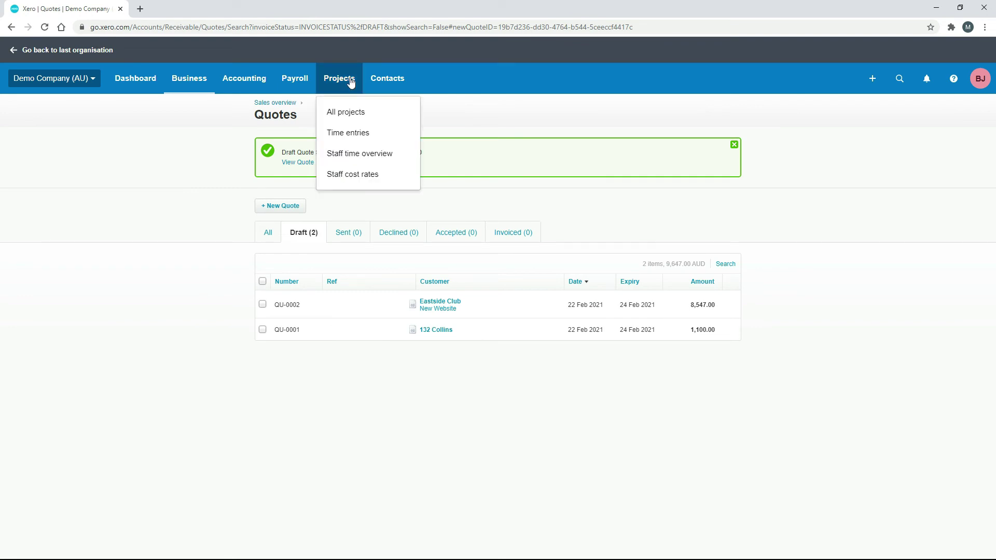
left_click(349, 109)
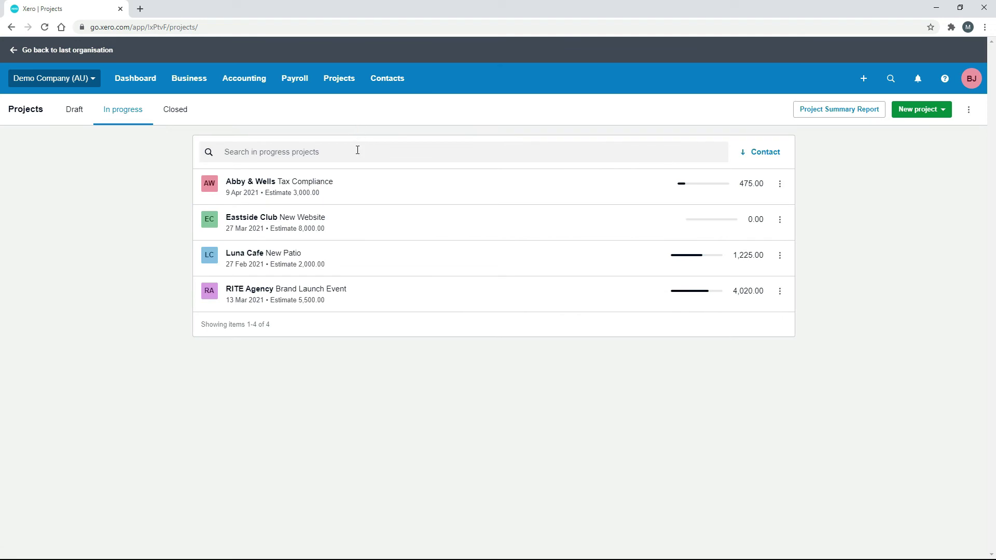
left_click(372, 225)
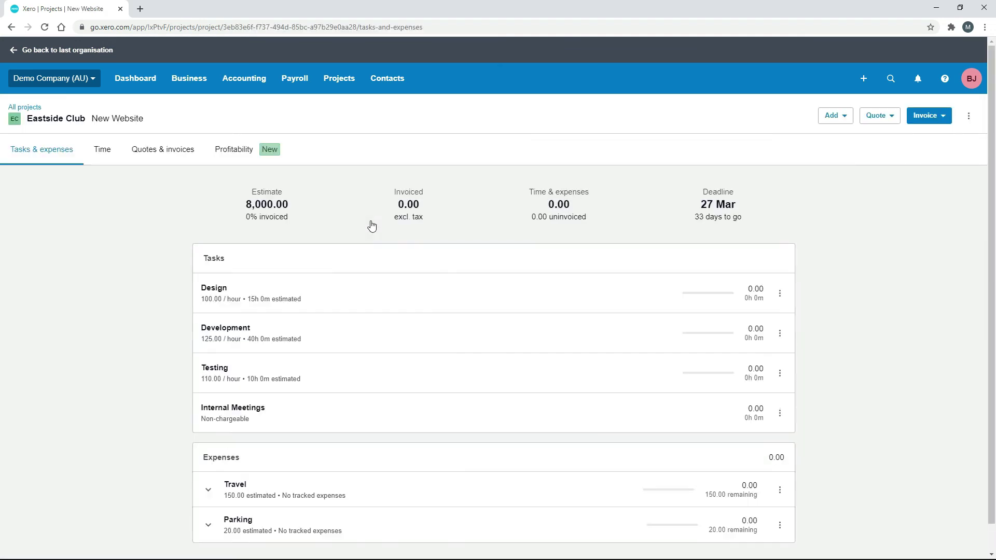
left_click(171, 157)
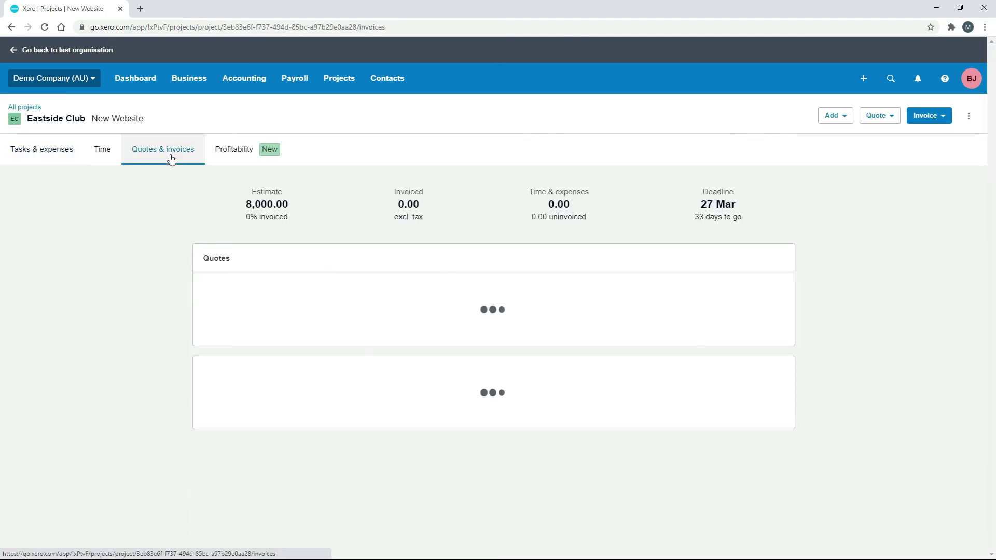
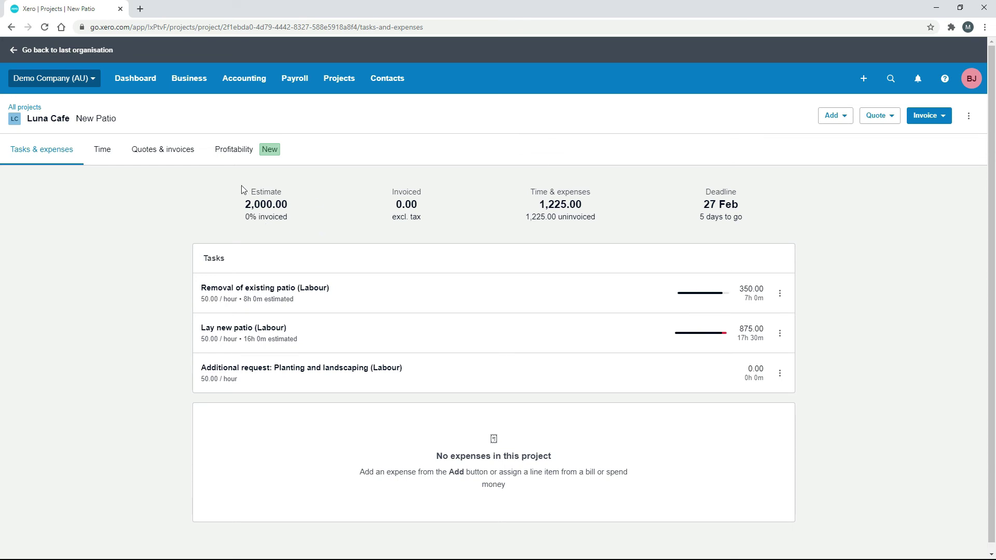
Create a project amount quote for Luna Cafe New Patio based on the estimate, titled with the project name, and open the draft.
left_click(888, 116)
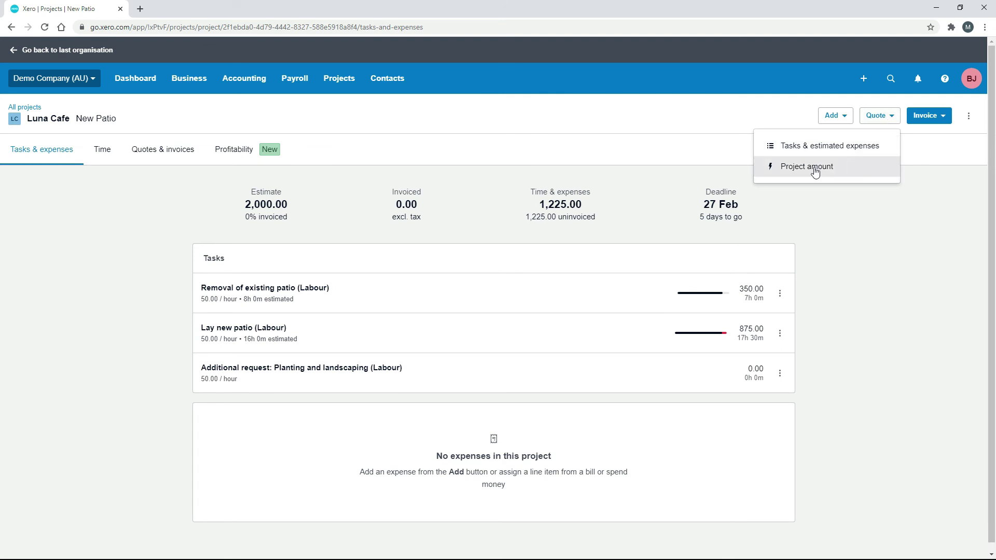
left_click(815, 172)
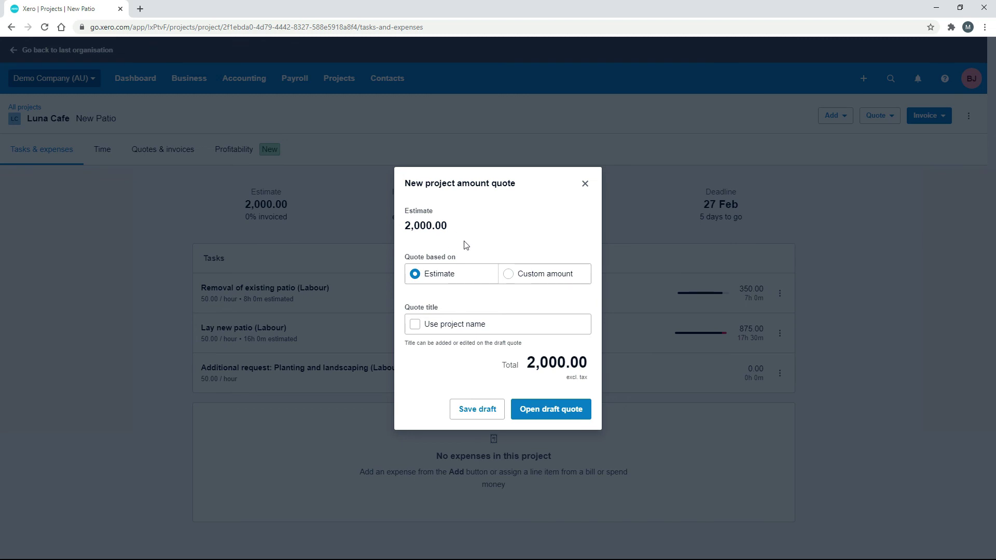
left_click(508, 274)
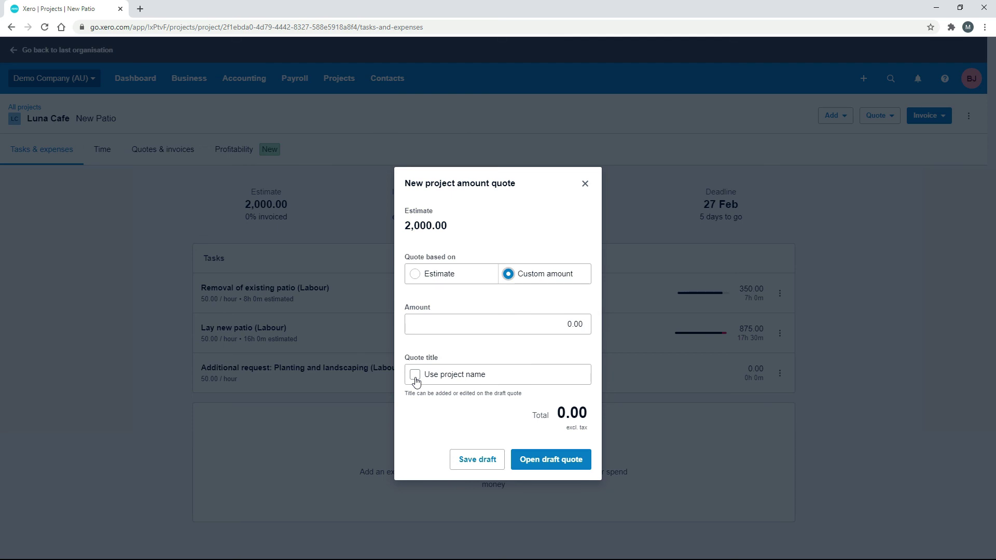
left_click(413, 275)
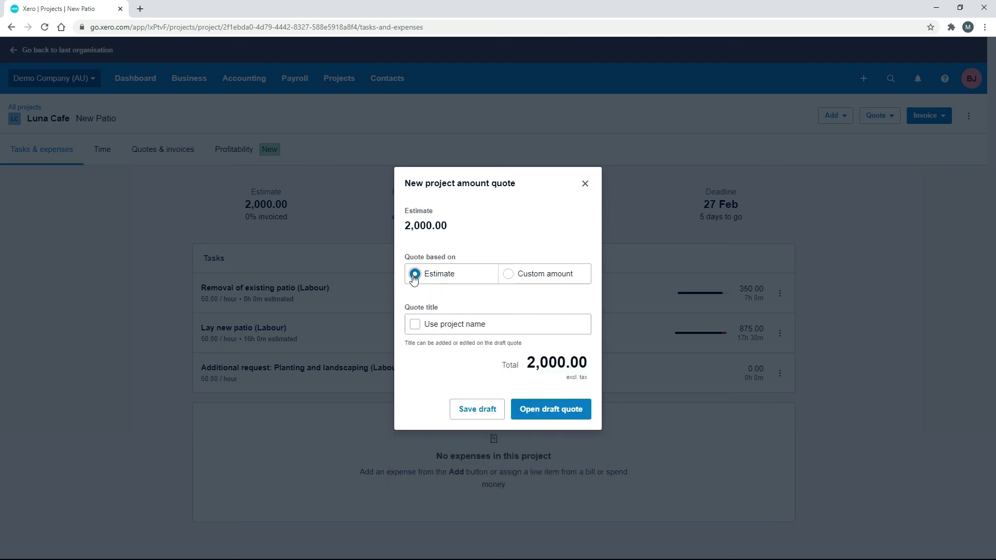
left_click(415, 324)
left_click(550, 410)
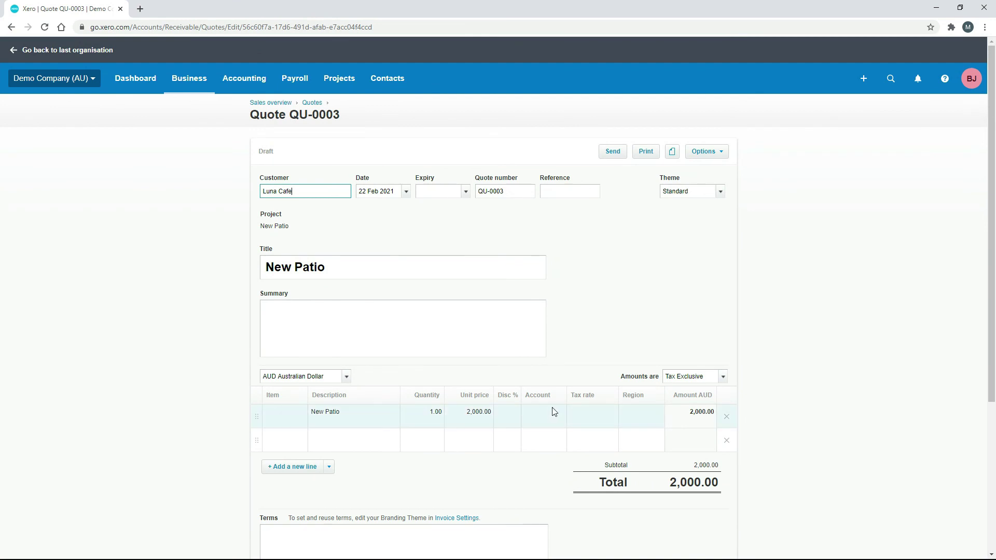
Set the quote's expiry to 24 Feb 2021, assign account 200 - Sales and GST on Income to the New Patio line, and save it.
left_click(200, 87)
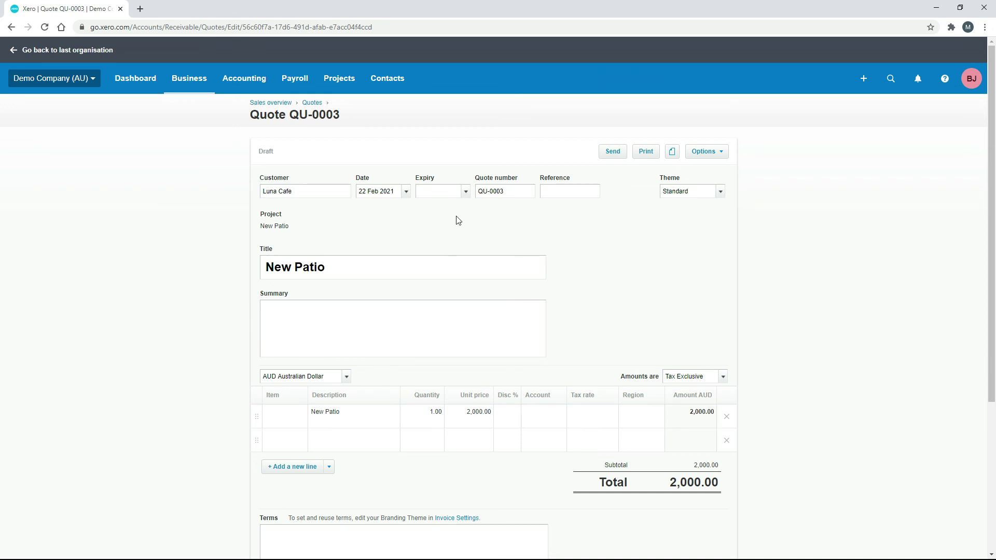
left_click(466, 192)
left_click(501, 340)
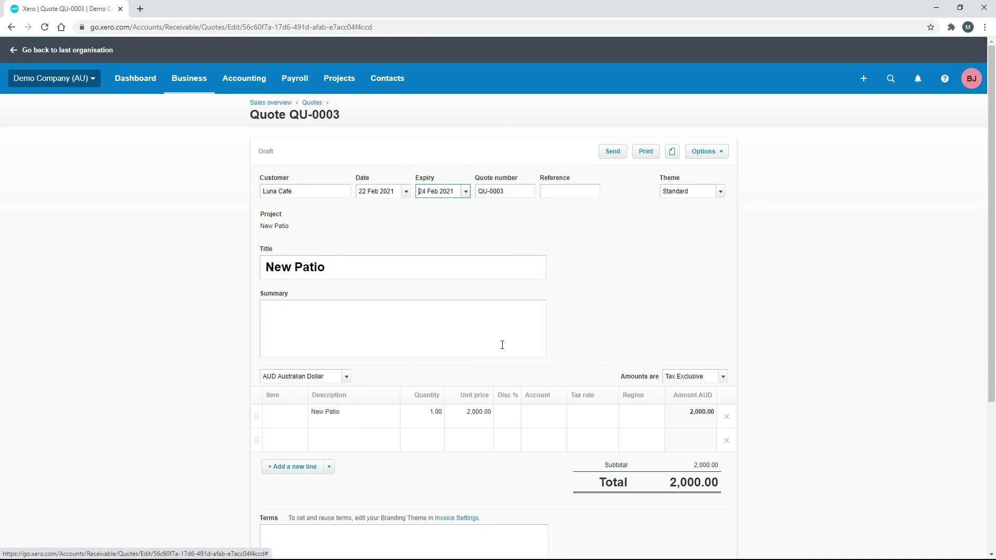
left_click(551, 420)
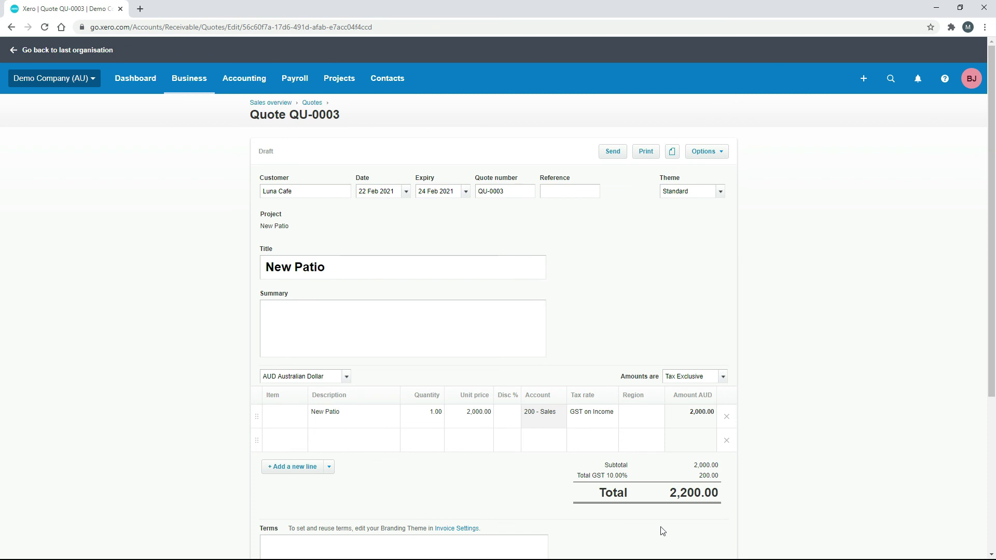
left_click_drag(991, 327, 994, 483)
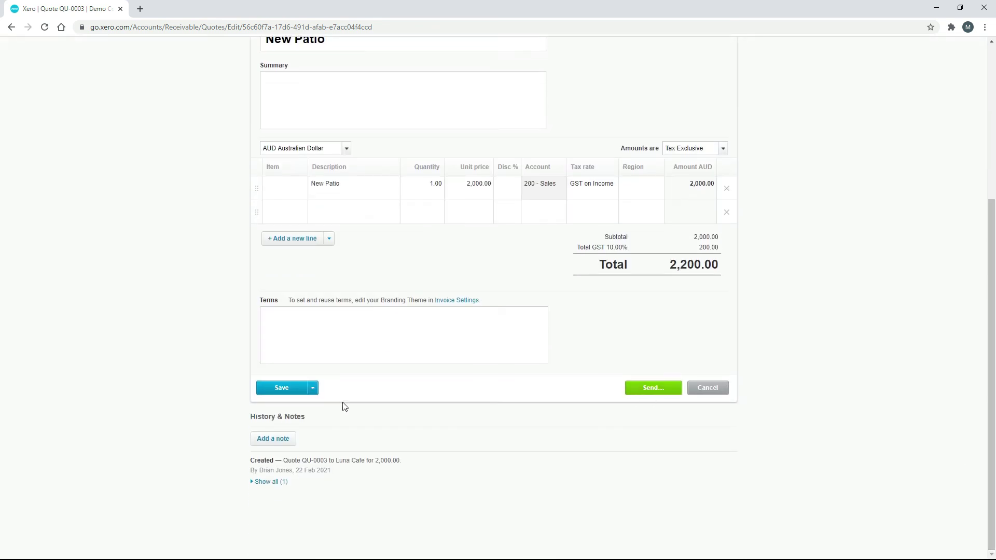
left_click(283, 389)
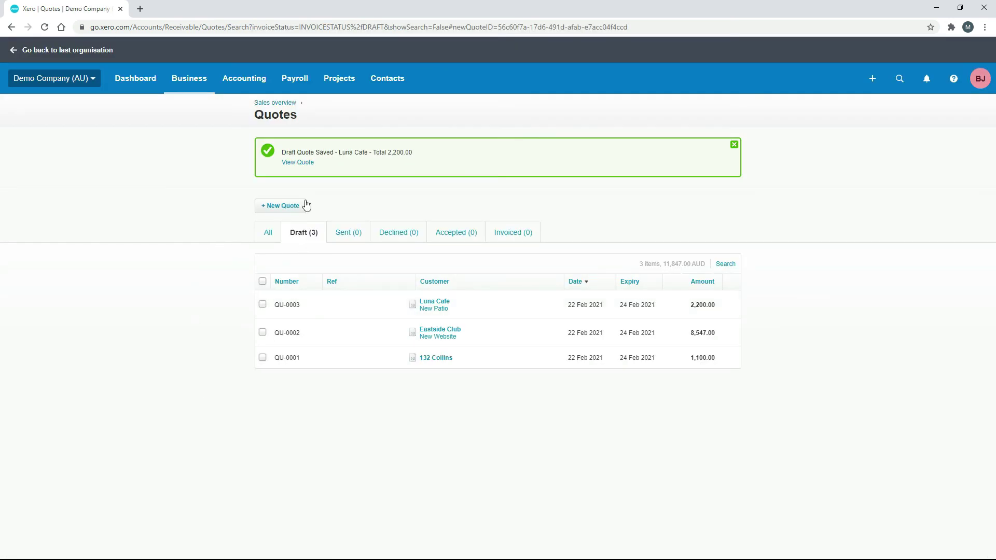
Open the in-progress Luna Cafe New Patio project and view its quotes and invoices.
left_click(335, 82)
left_click(355, 114)
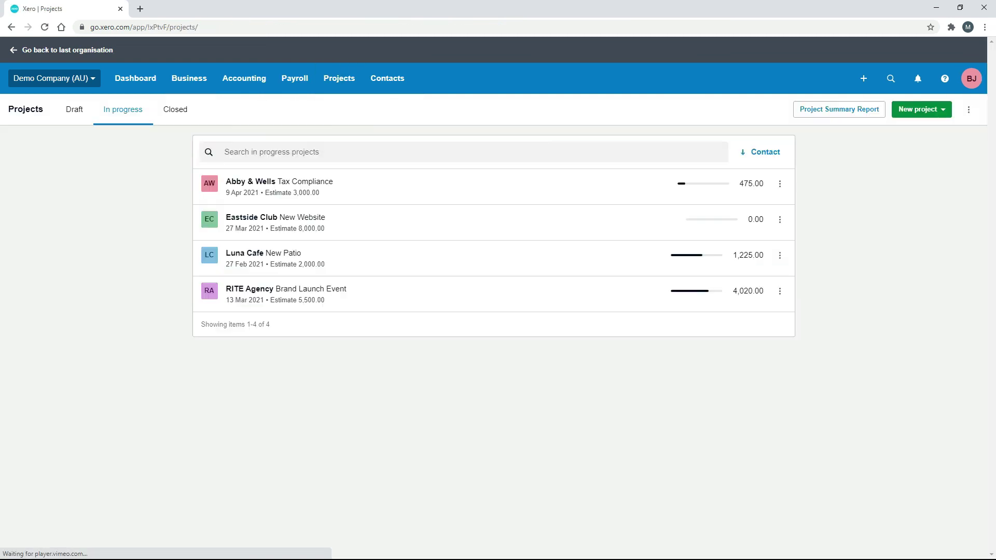
left_click(402, 261)
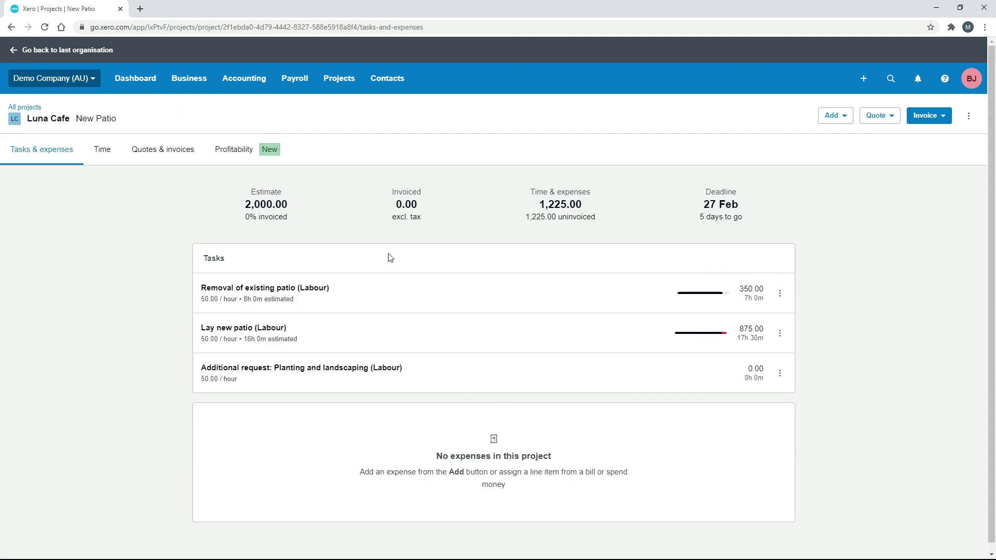
left_click(167, 150)
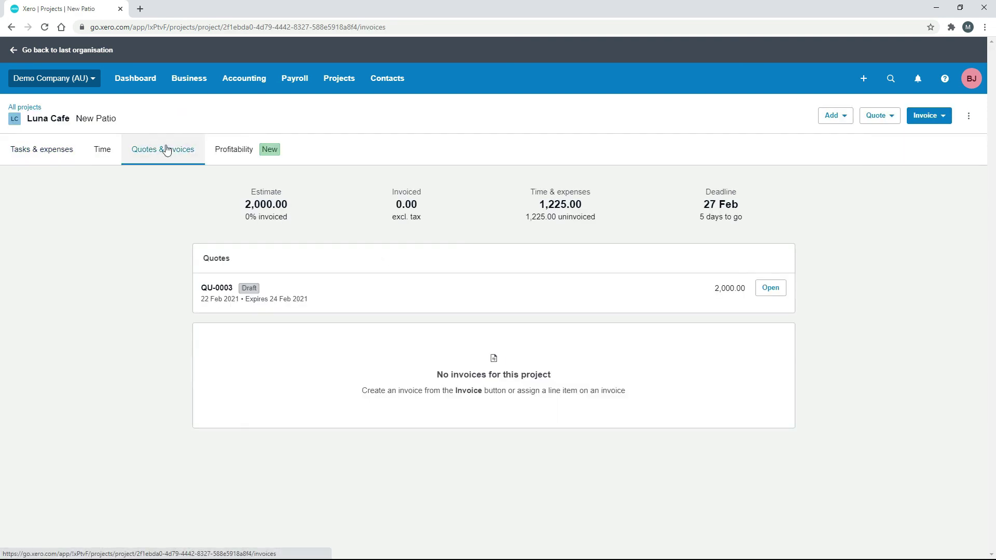